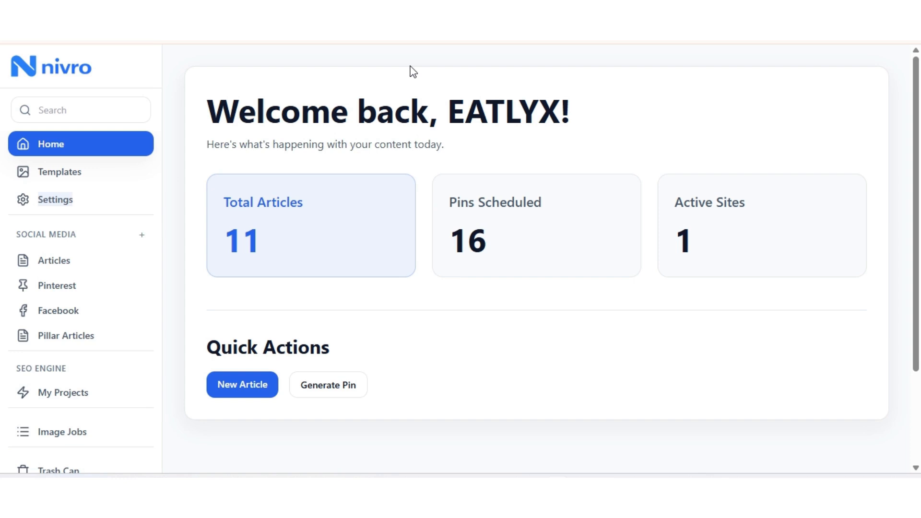
Start a new project in the SEO Engine named CookingRoad with cookingroad (cookingroad.com/) as its target website
{"action": "triple_click", "coordinate": [41, 369]}
{"action": "left_click", "coordinate": [58, 402]}
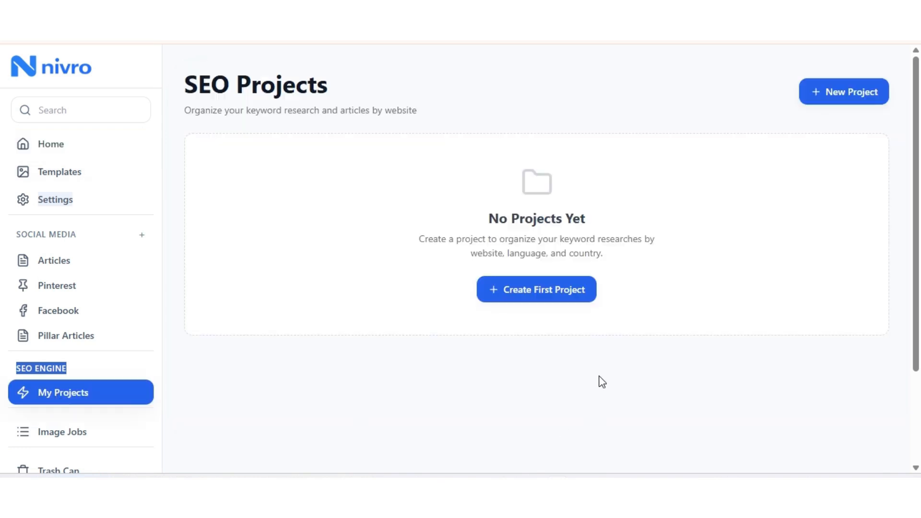
{"action": "left_click", "coordinate": [535, 297]}
{"action": "left_click", "coordinate": [360, 226]}
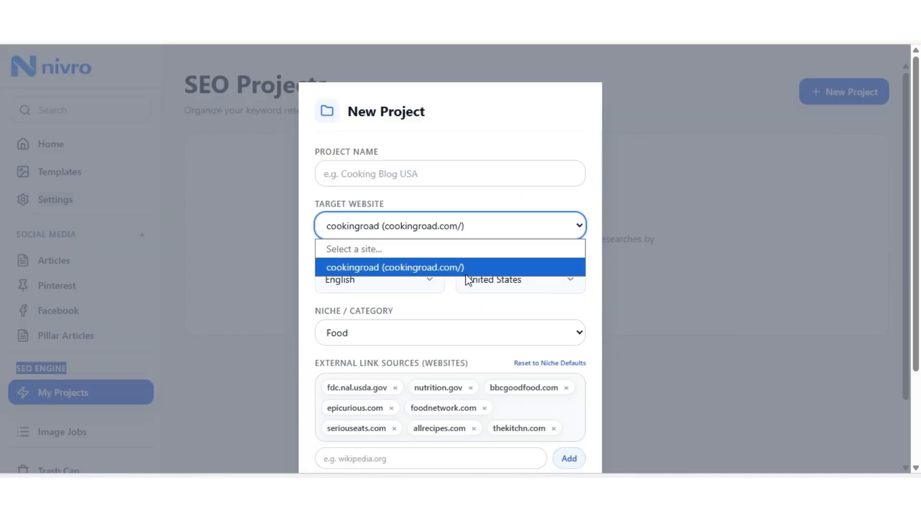
{"action": "left_click", "coordinate": [383, 269]}
{"action": "left_click", "coordinate": [357, 177]}
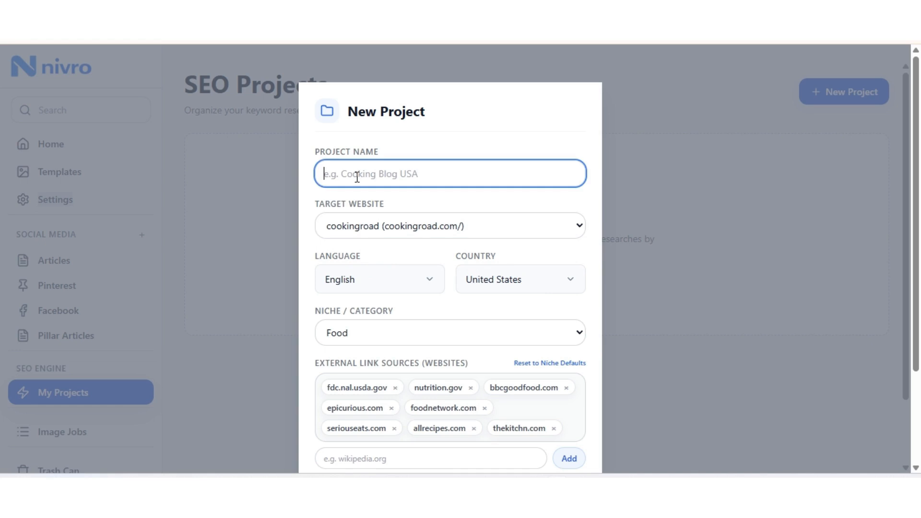
{"action": "type", "text": "CookingRoad"}
Keep United States as the project's country and choose Food as its niche
{"action": "left_click", "coordinate": [517, 284]}
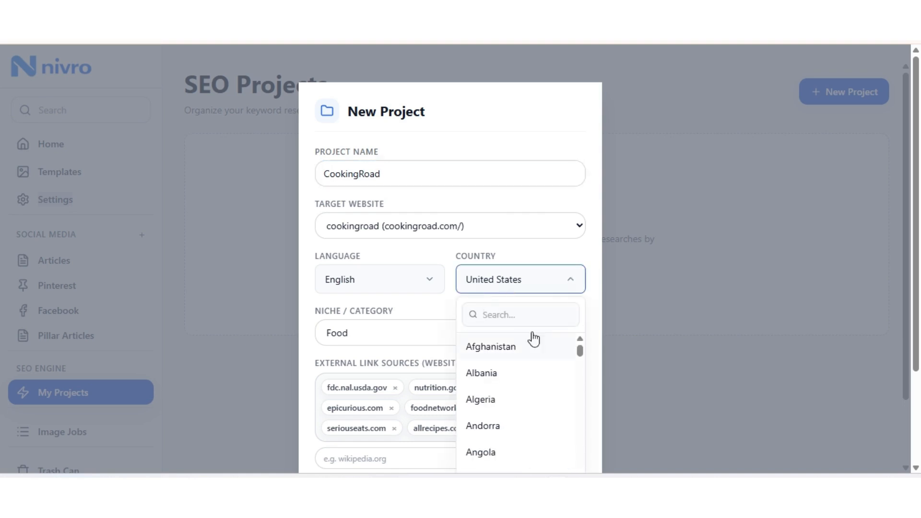
{"action": "left_click", "coordinate": [507, 257]}
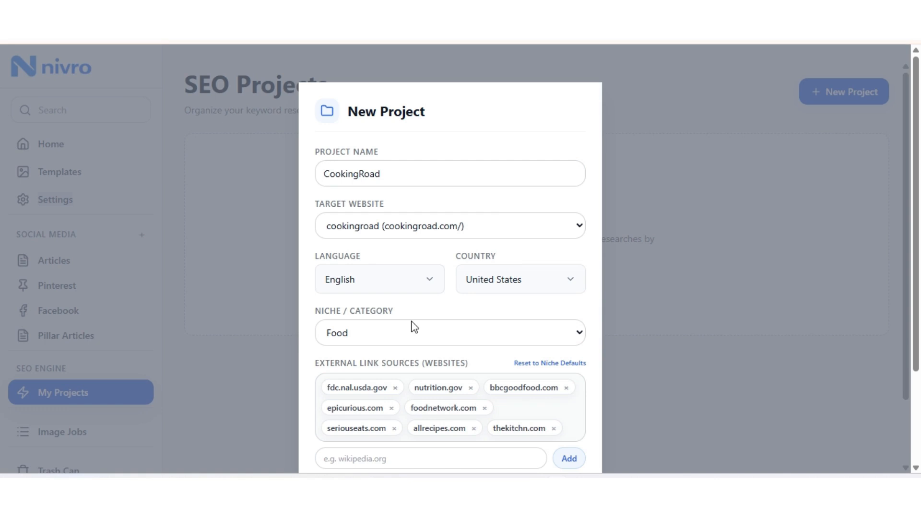
{"action": "scroll", "coordinate": [414, 328], "scroll_direction": "down", "scroll_amount": 2}
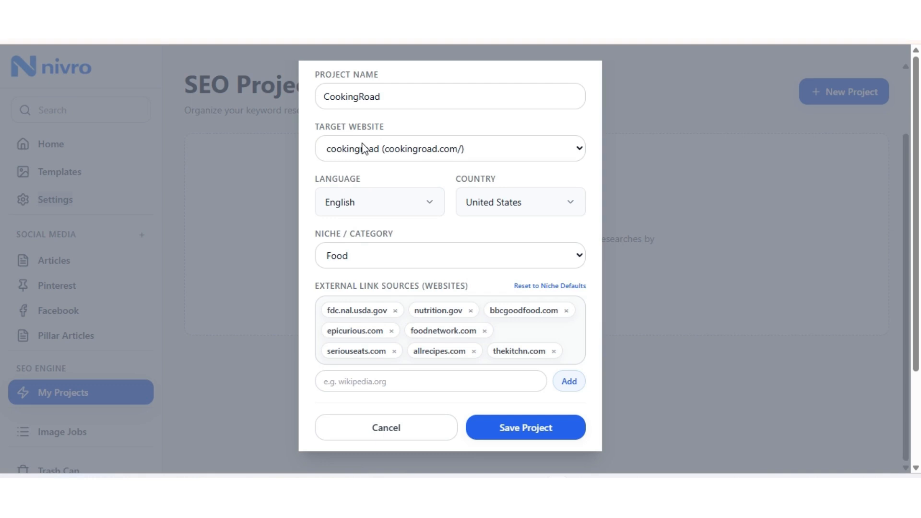
{"action": "left_click", "coordinate": [386, 261]}
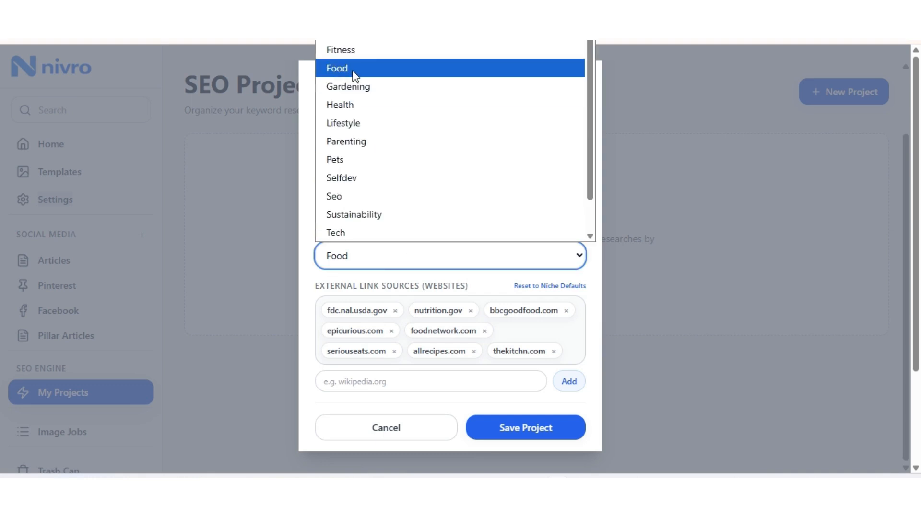
{"action": "scroll", "coordinate": [361, 164], "scroll_direction": "down", "scroll_amount": 1}
{"action": "scroll", "coordinate": [357, 134], "scroll_direction": "up", "scroll_amount": 1}
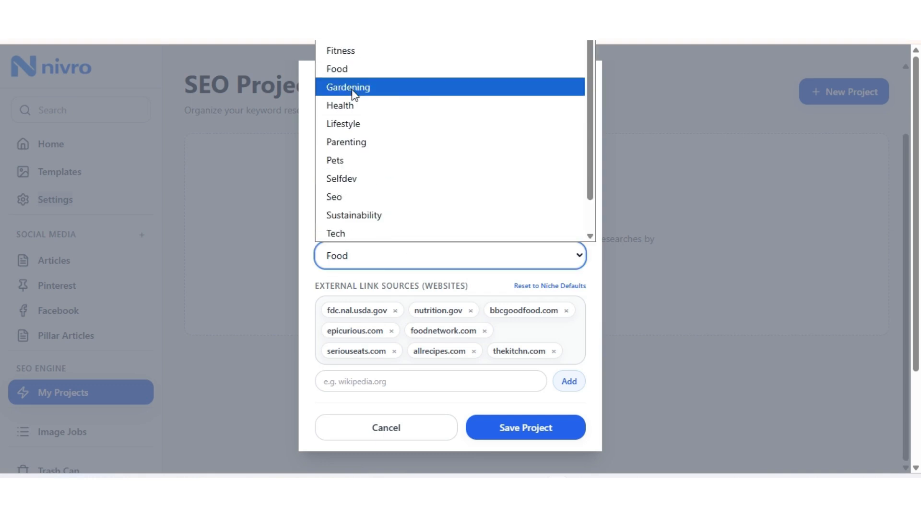
{"action": "left_click", "coordinate": [402, 76]}
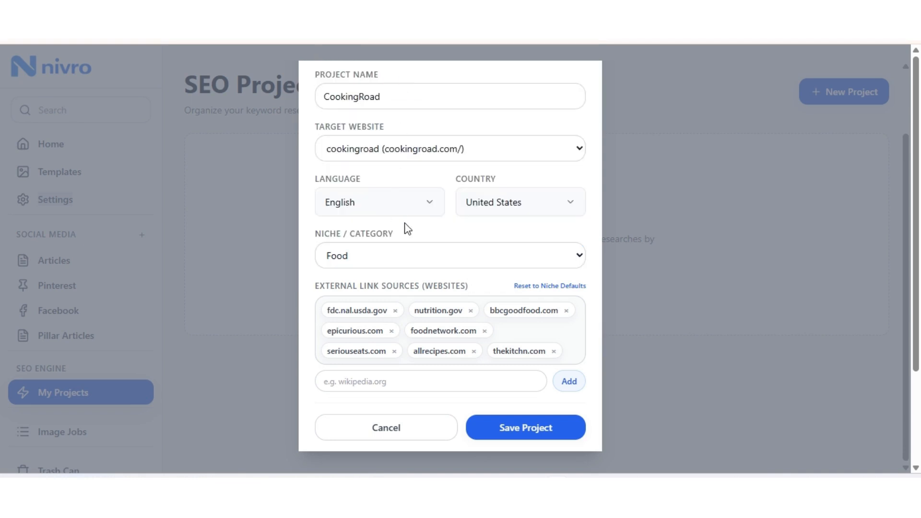
{"action": "scroll", "coordinate": [407, 228], "scroll_direction": "down", "scroll_amount": 3}
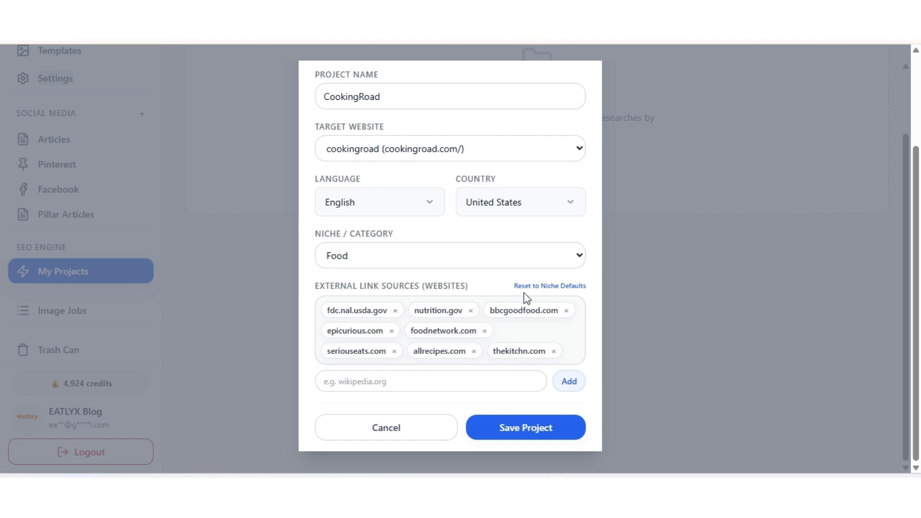
Add wikipedia.com to the project's external link sources and save the project
{"action": "left_click", "coordinate": [394, 382]}
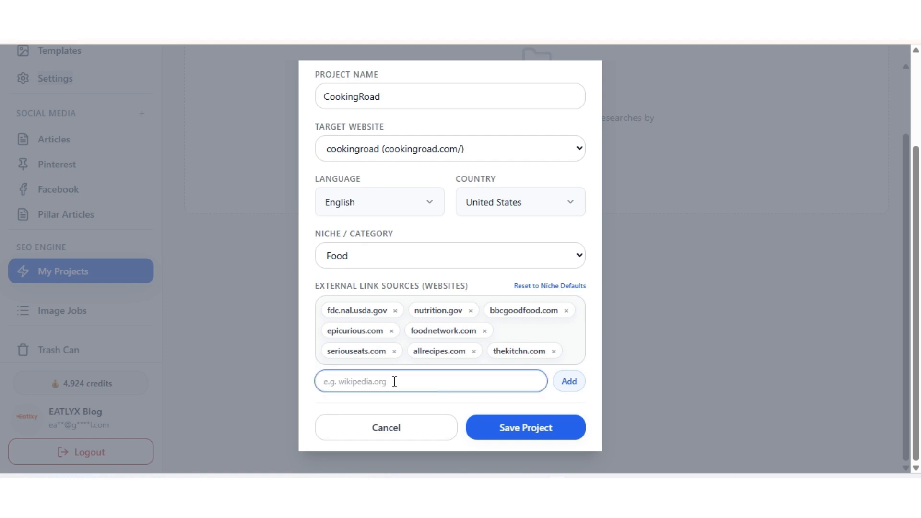
{"action": "type", "text": "wikipedia.com"}
{"action": "left_click", "coordinate": [569, 381]}
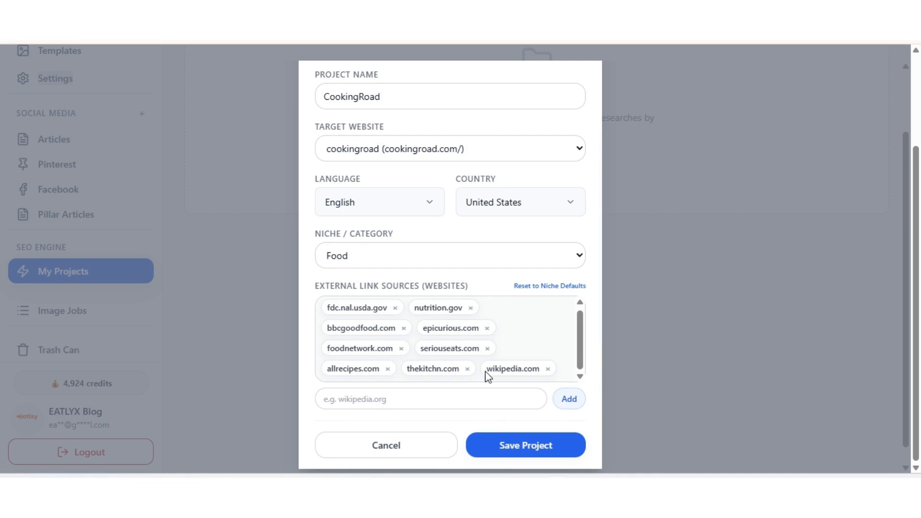
{"action": "left_click", "coordinate": [526, 451]}
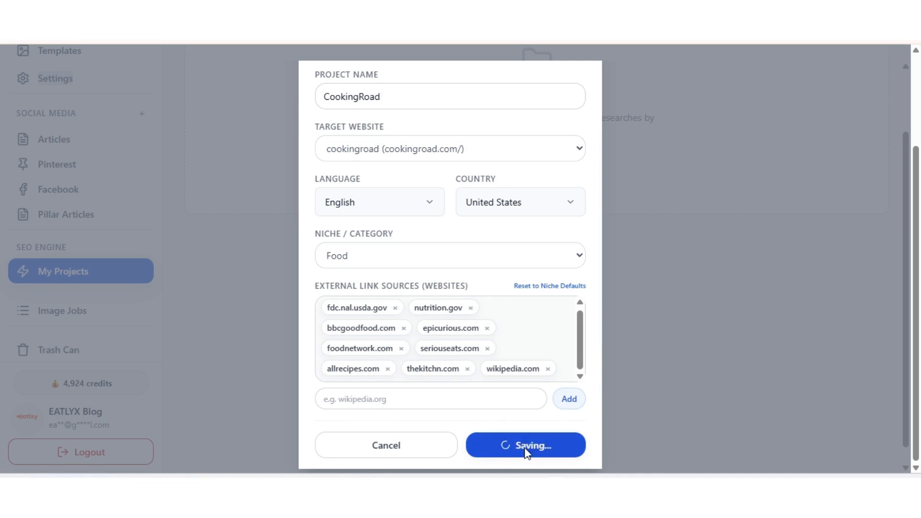
{"action": "scroll", "coordinate": [335, 264], "scroll_direction": "up", "scroll_amount": 3}
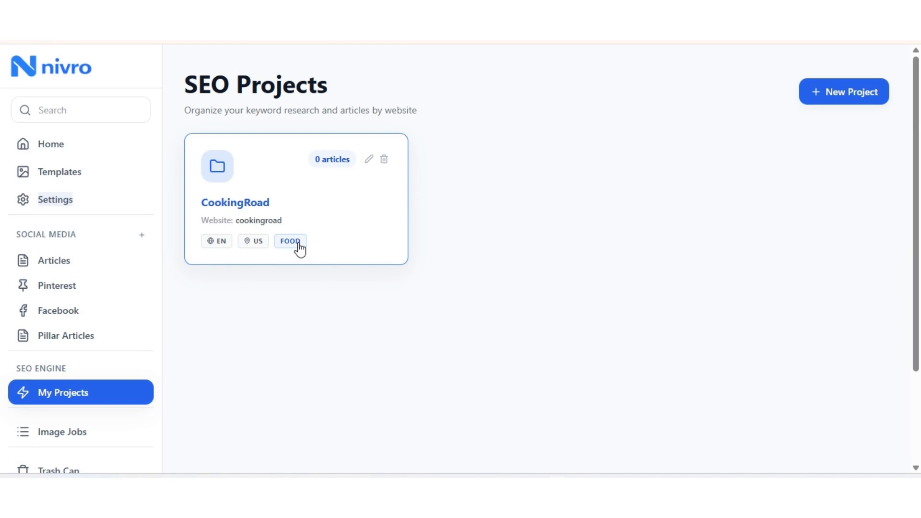
Open the CookingRoad project and discover competitors for the target keyword "best air fryer recipes"
{"action": "left_click", "coordinate": [320, 211]}
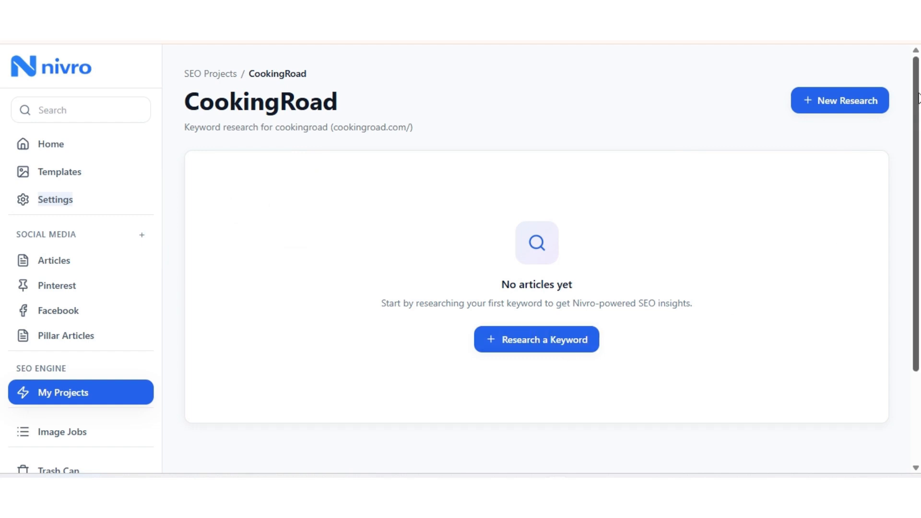
{"action": "left_click", "coordinate": [530, 352]}
{"action": "left_click", "coordinate": [381, 267]}
{"action": "left_click", "coordinate": [396, 403]}
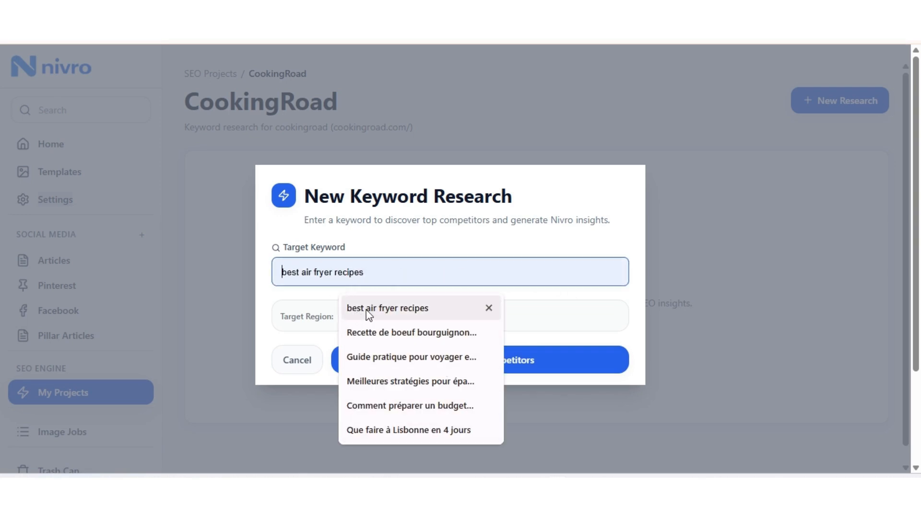
{"action": "left_click", "coordinate": [397, 314]}
{"action": "left_click", "coordinate": [303, 272]}
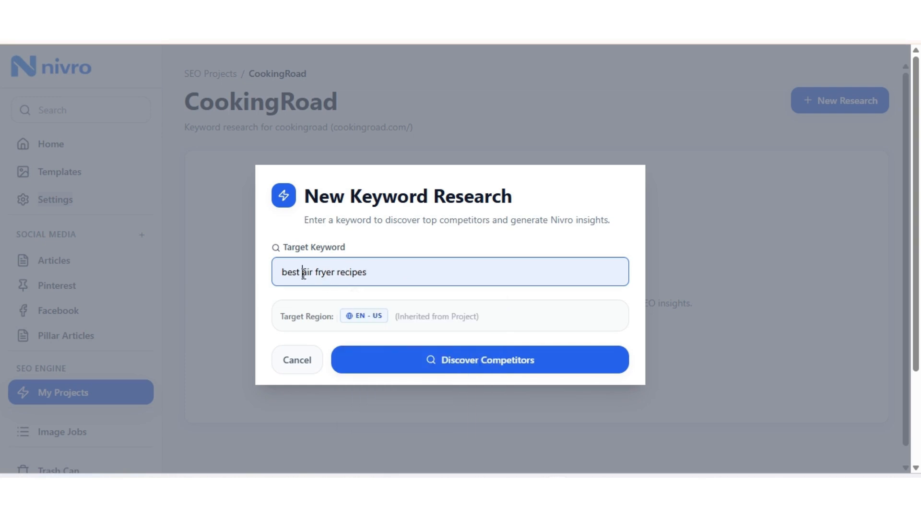
{"action": "left_click", "coordinate": [444, 329]}
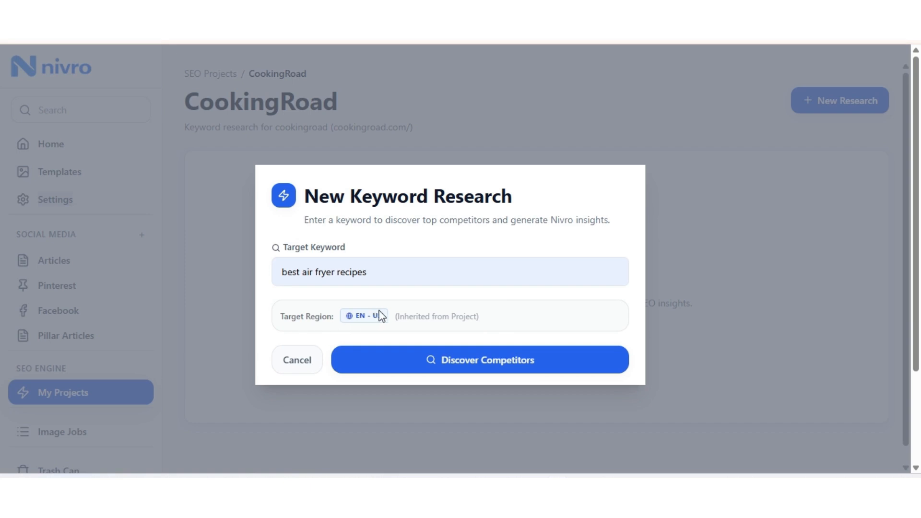
{"action": "left_click", "coordinate": [489, 364]}
{"action": "triple_click", "coordinate": [435, 338]}
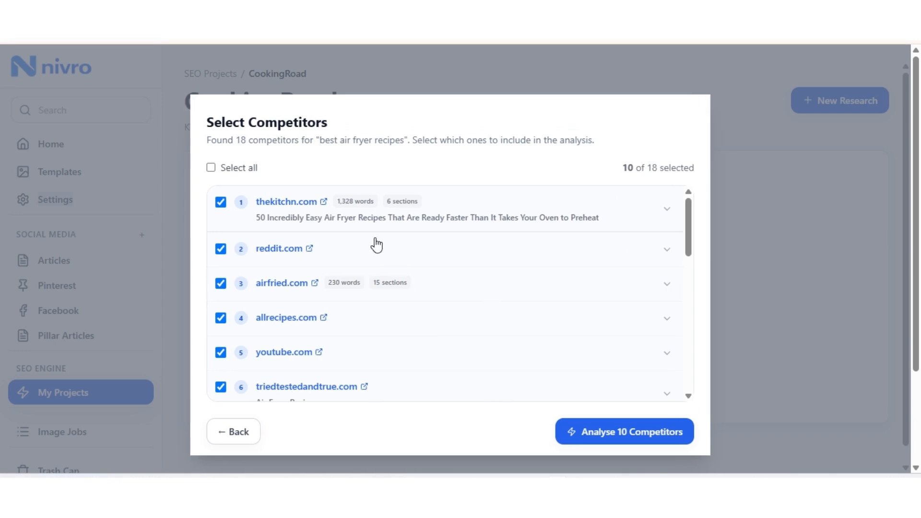
Look through the full list of found competitors and exclude reddit.com from the analysis
{"action": "scroll", "coordinate": [390, 291], "scroll_direction": "down", "scroll_amount": 12}
{"action": "scroll", "coordinate": [391, 291], "scroll_direction": "up", "scroll_amount": 12}
{"action": "scroll", "coordinate": [360, 304], "scroll_direction": "down", "scroll_amount": 12}
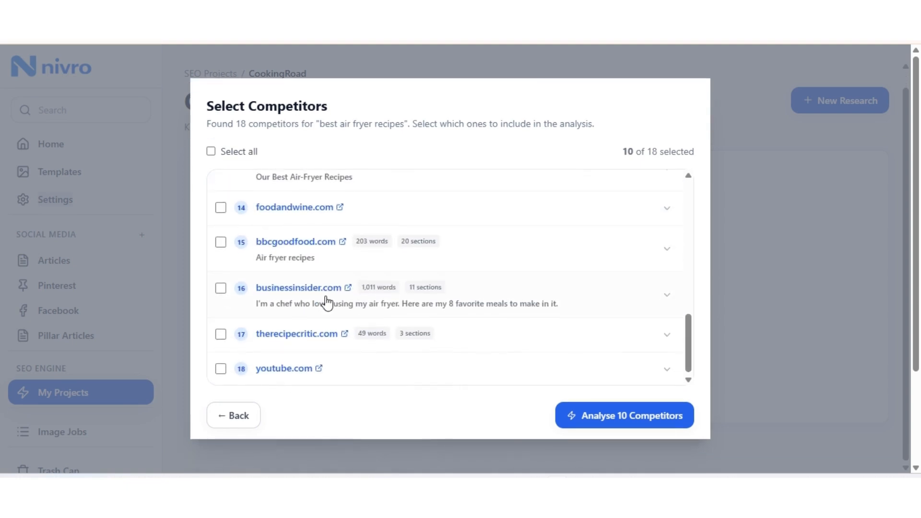
{"action": "scroll", "coordinate": [326, 302], "scroll_direction": "up", "scroll_amount": 12}
{"action": "left_click", "coordinate": [221, 233]}
Inspect the article structure and extracted content of thekitchn.com and reddit.com
{"action": "left_click", "coordinate": [534, 189]}
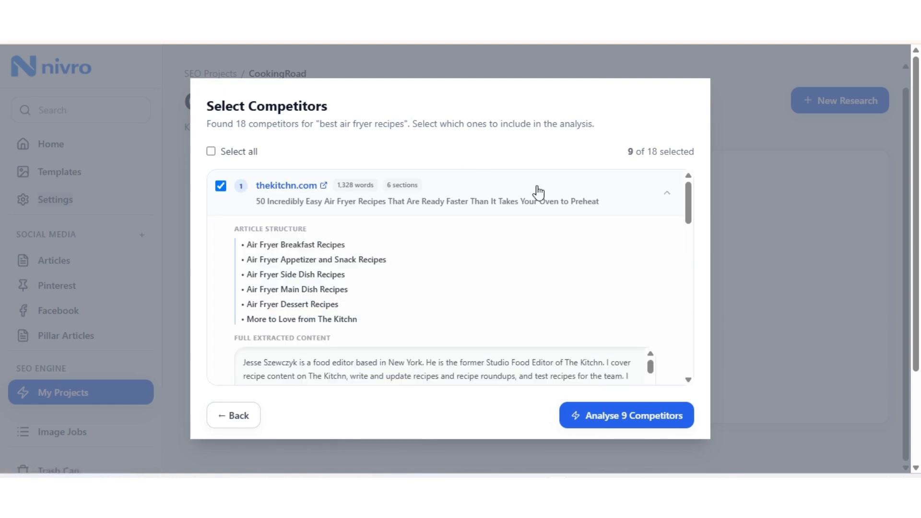
{"action": "scroll", "coordinate": [291, 269], "scroll_direction": "down", "scroll_amount": 3}
{"action": "scroll", "coordinate": [368, 291], "scroll_direction": "up", "scroll_amount": 5}
{"action": "left_click", "coordinate": [456, 199]}
{"action": "left_click", "coordinate": [421, 240]}
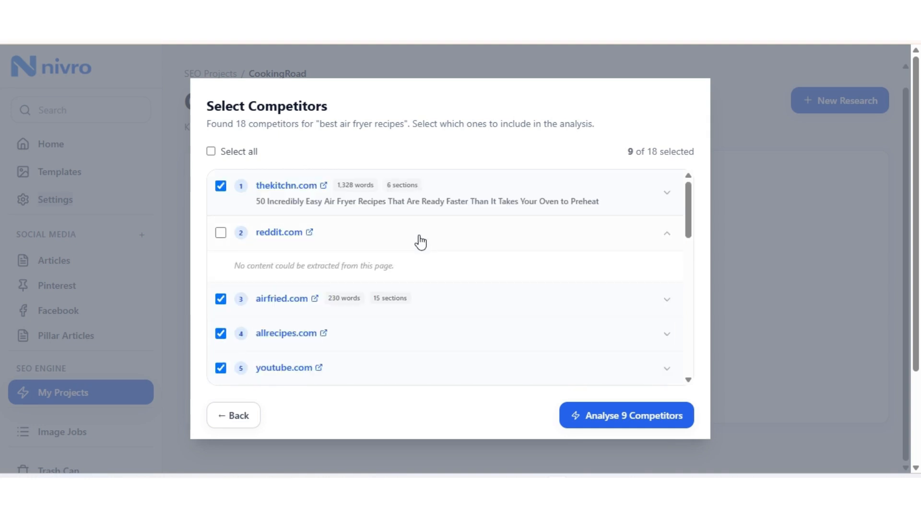
{"action": "left_click", "coordinate": [421, 240]}
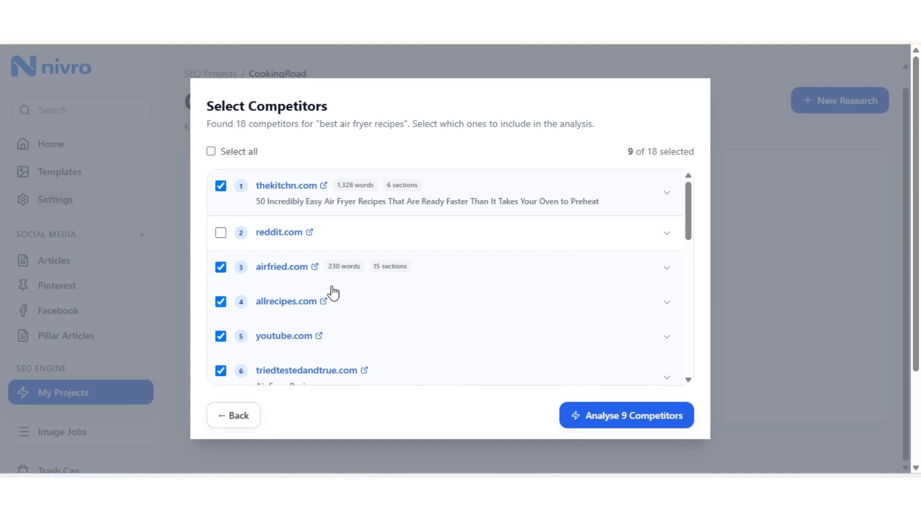
Check the extracted content of airfried.com and exclude the fifth-ranked youtube.com result from the analysis
{"action": "left_click", "coordinate": [445, 269]}
{"action": "scroll", "coordinate": [337, 323], "scroll_direction": "down", "scroll_amount": 3}
{"action": "left_click", "coordinate": [403, 273]}
{"action": "scroll", "coordinate": [344, 336], "scroll_direction": "down", "scroll_amount": 1}
{"action": "scroll", "coordinate": [344, 335], "scroll_direction": "down", "scroll_amount": 1}
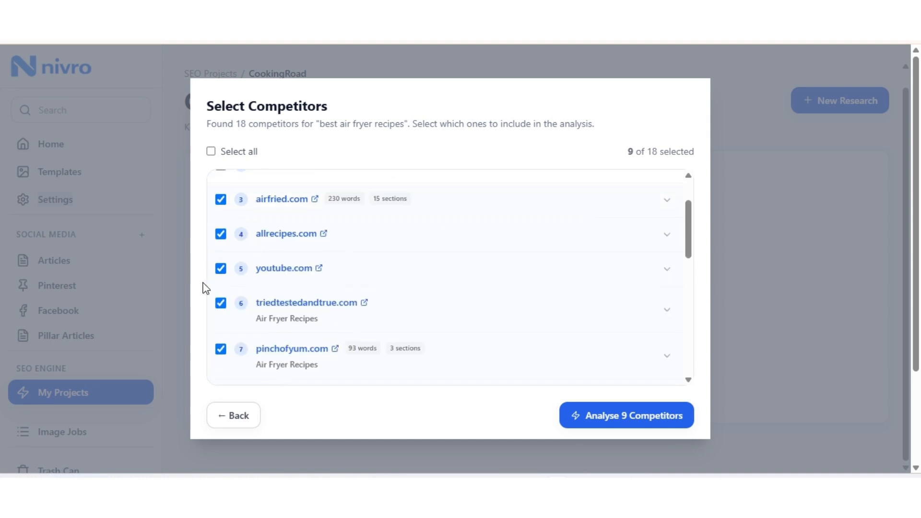
{"action": "left_click", "coordinate": [221, 268]}
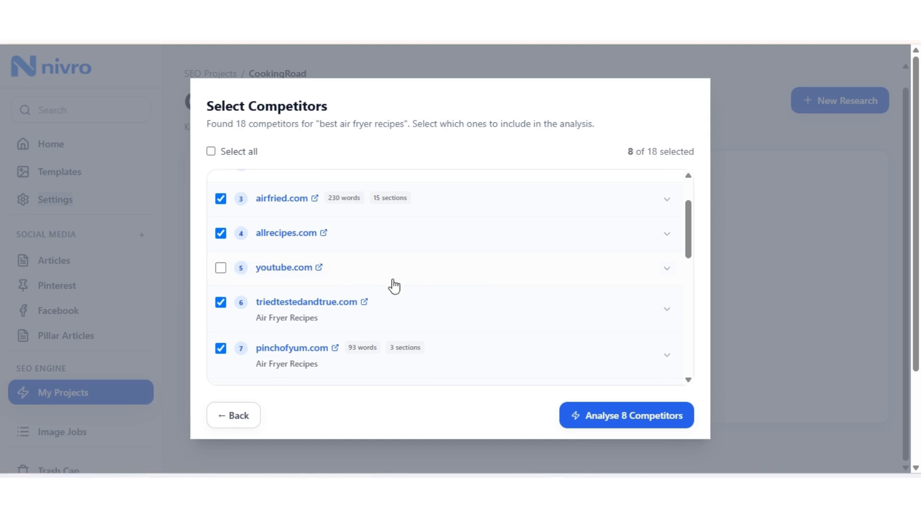
Exclude triedtestedandtrue.com, seriouseats.com and skinnytaste.com from the competitor analysis
{"action": "scroll", "coordinate": [383, 278], "scroll_direction": "down", "scroll_amount": 2}
{"action": "left_click", "coordinate": [385, 242]}
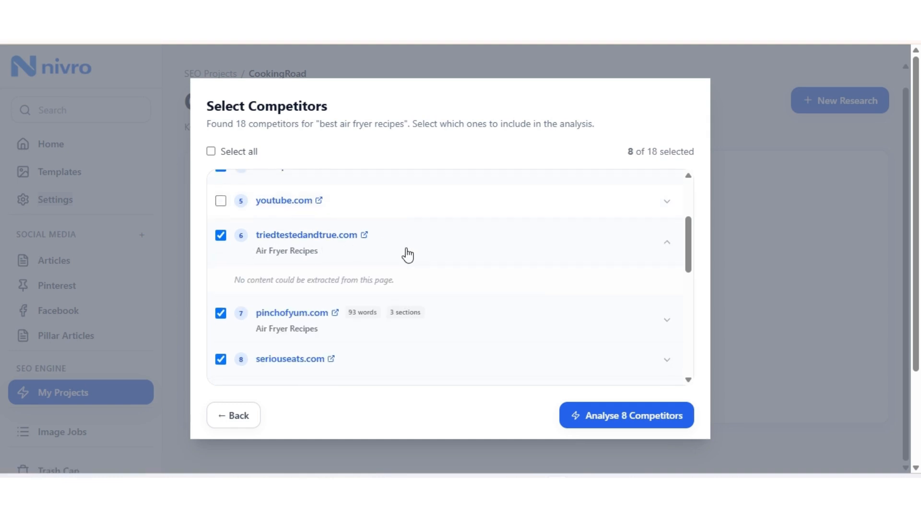
{"action": "left_click", "coordinate": [220, 235]}
{"action": "scroll", "coordinate": [345, 242], "scroll_direction": "down", "scroll_amount": 1}
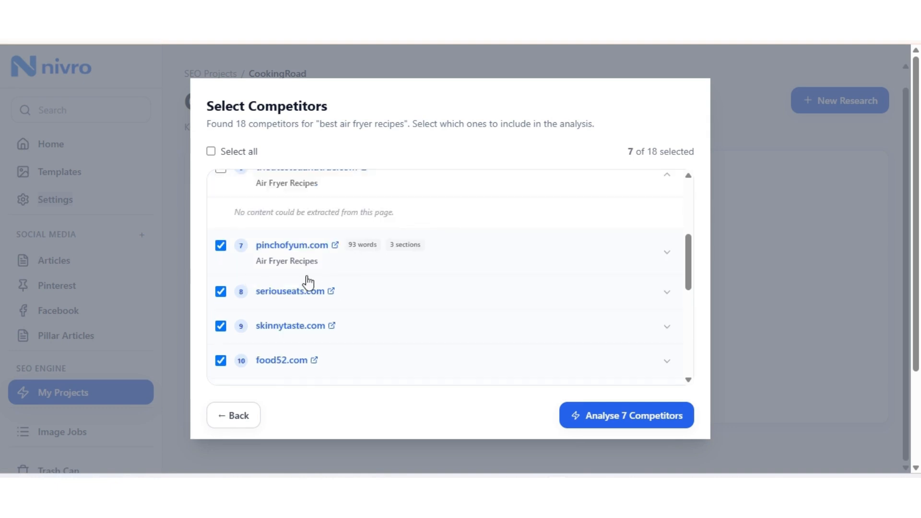
{"action": "left_click", "coordinate": [376, 271]}
{"action": "left_click", "coordinate": [453, 270]}
{"action": "scroll", "coordinate": [329, 261], "scroll_direction": "down", "scroll_amount": 1}
{"action": "left_click", "coordinate": [221, 229]}
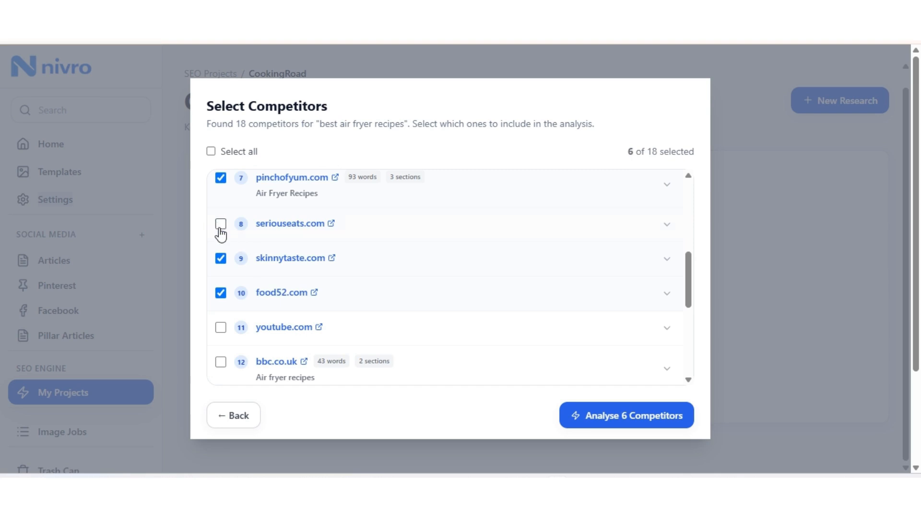
{"action": "left_click", "coordinate": [220, 262]}
Include bbc.co.uk, cooking.nytimes.com, bbcgoodfood.com and businessinsider.com in the competitor analysis
{"action": "scroll", "coordinate": [377, 333], "scroll_direction": "down", "scroll_amount": 2}
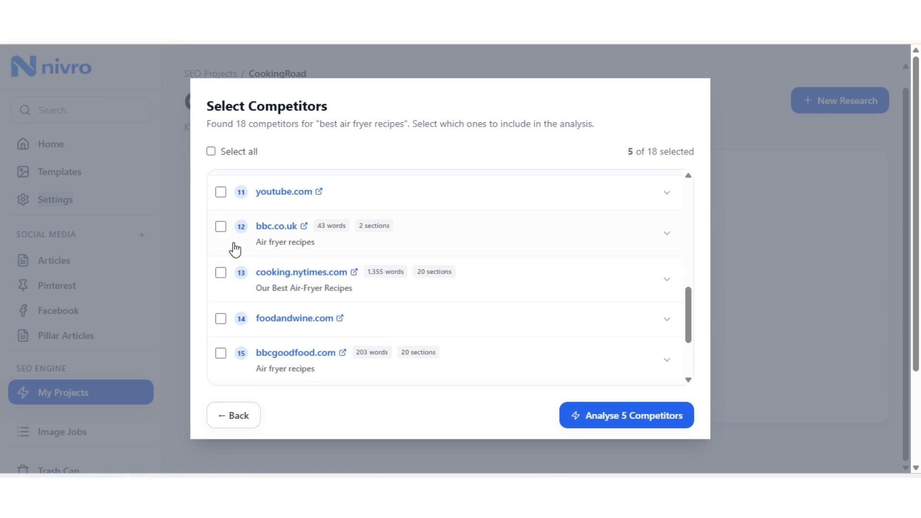
{"action": "left_click", "coordinate": [221, 227]}
{"action": "left_click", "coordinate": [221, 273]}
{"action": "scroll", "coordinate": [349, 349], "scroll_direction": "down", "scroll_amount": 1}
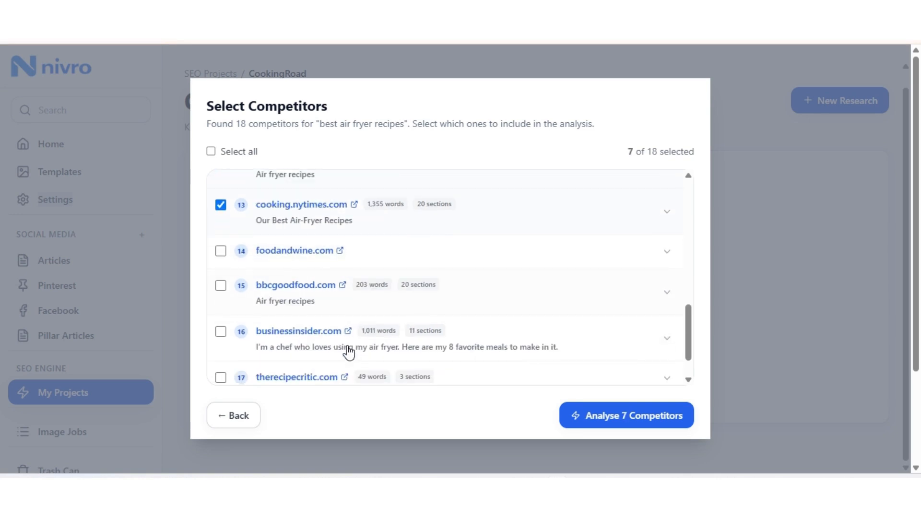
{"action": "left_click", "coordinate": [226, 288]}
{"action": "scroll", "coordinate": [256, 302], "scroll_direction": "down", "scroll_amount": 1}
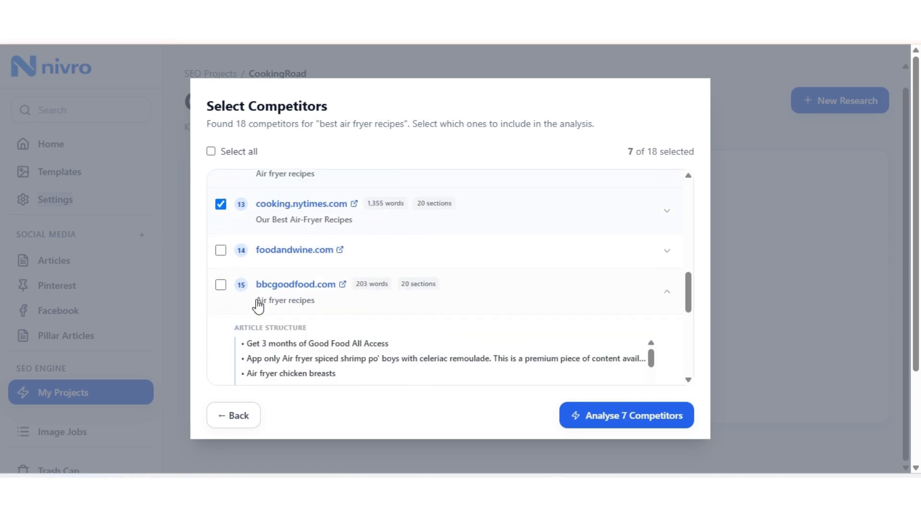
{"action": "left_click", "coordinate": [221, 218]}
{"action": "left_click", "coordinate": [487, 228]}
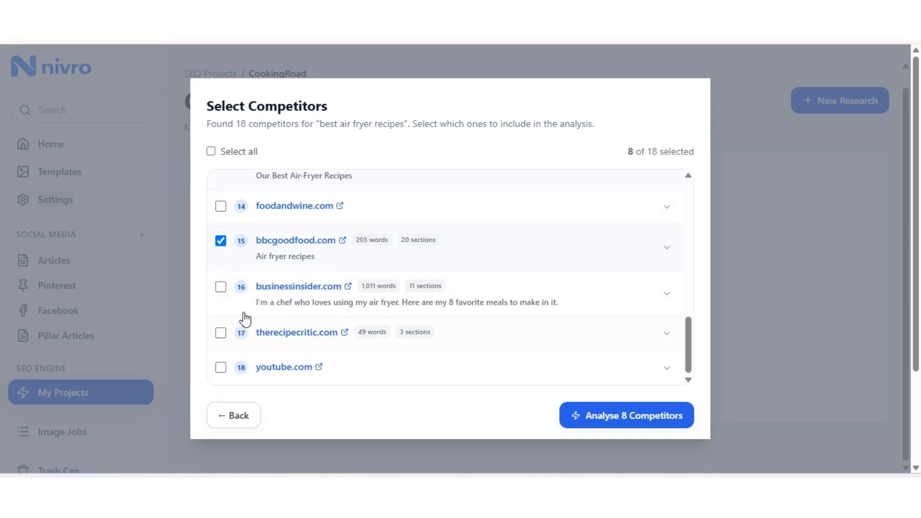
{"action": "left_click", "coordinate": [220, 286]}
Review the final competitor selection and run the analysis on the selected sites
{"action": "scroll", "coordinate": [323, 319], "scroll_direction": "down", "scroll_amount": 2}
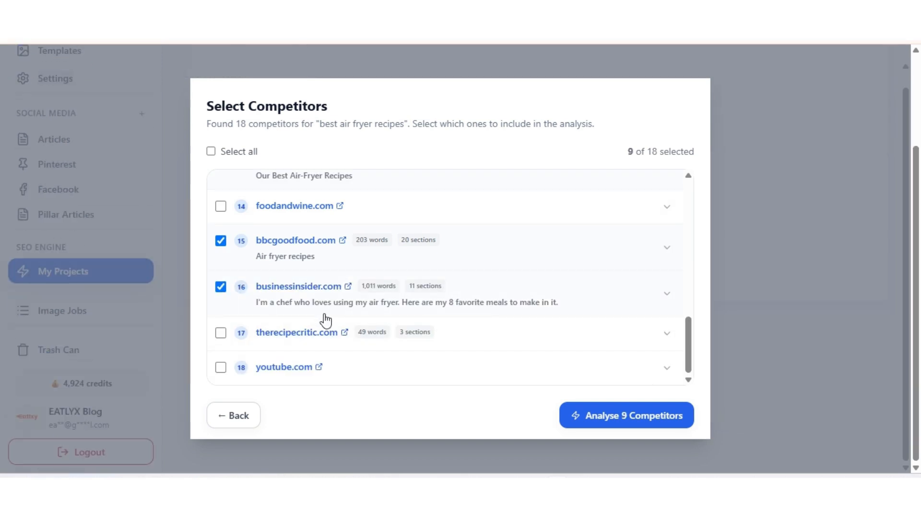
{"action": "scroll", "coordinate": [391, 302], "scroll_direction": "up", "scroll_amount": 6}
{"action": "scroll", "coordinate": [390, 302], "scroll_direction": "up", "scroll_amount": 4}
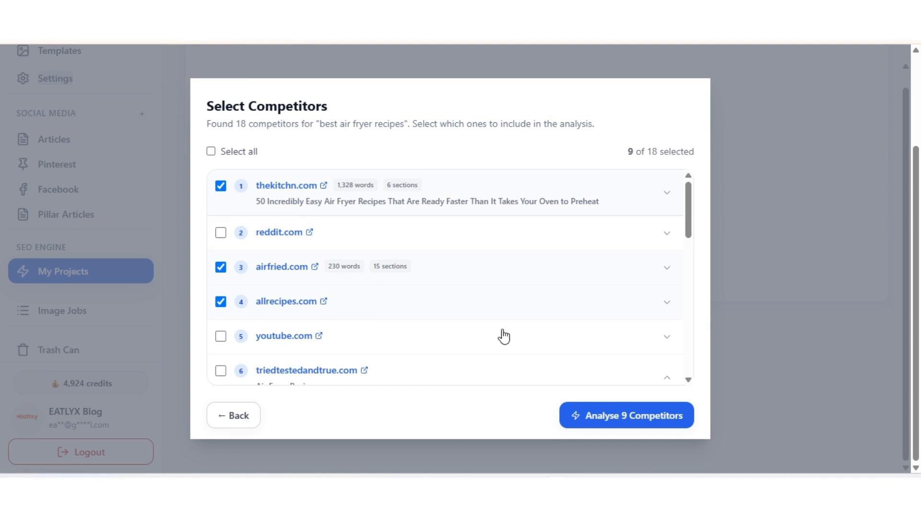
{"action": "left_click", "coordinate": [617, 425]}
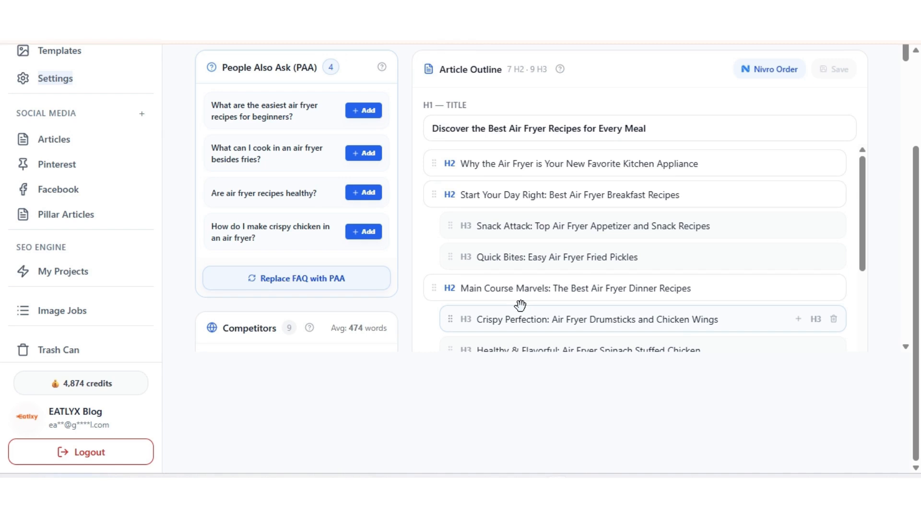
Review the article outline with its People Also Ask questions and set the number of article images to 3
{"action": "scroll", "coordinate": [520, 305], "scroll_direction": "up", "scroll_amount": 3}
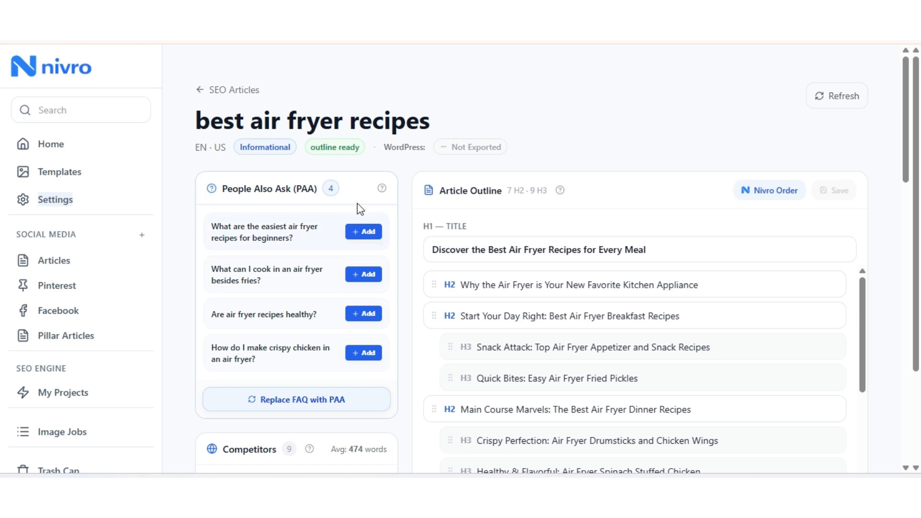
{"action": "scroll", "coordinate": [559, 180], "scroll_direction": "down", "scroll_amount": 4}
{"action": "scroll", "coordinate": [528, 199], "scroll_direction": "up", "scroll_amount": 2}
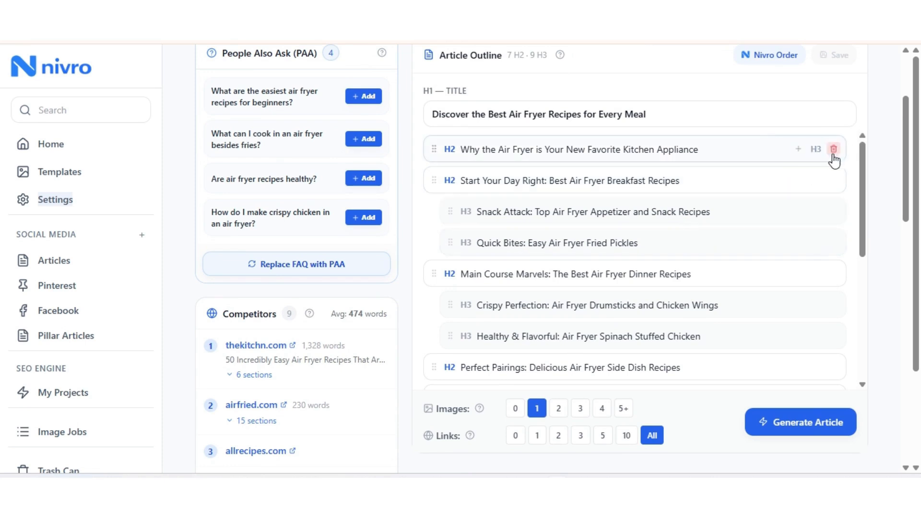
{"action": "scroll", "coordinate": [670, 263], "scroll_direction": "down", "scroll_amount": 3}
{"action": "scroll", "coordinate": [670, 264], "scroll_direction": "down", "scroll_amount": 3}
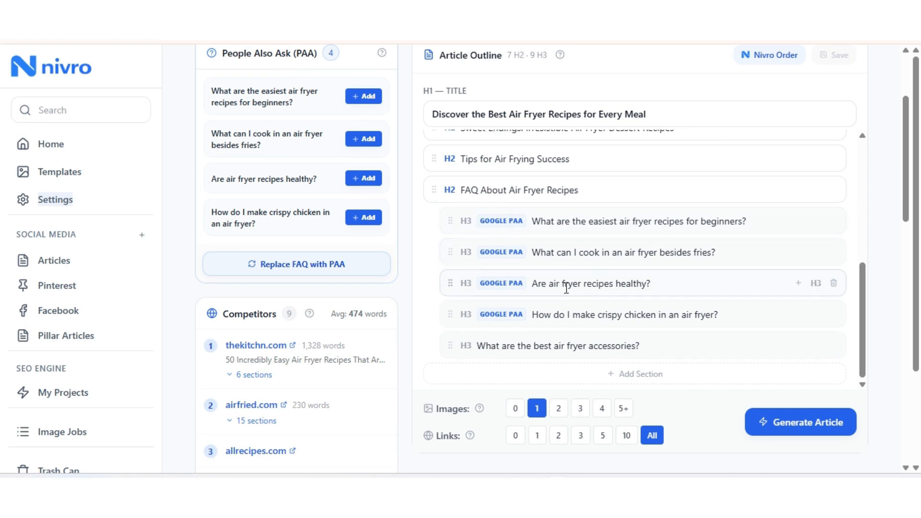
{"action": "scroll", "coordinate": [570, 293], "scroll_direction": "down", "scroll_amount": 2}
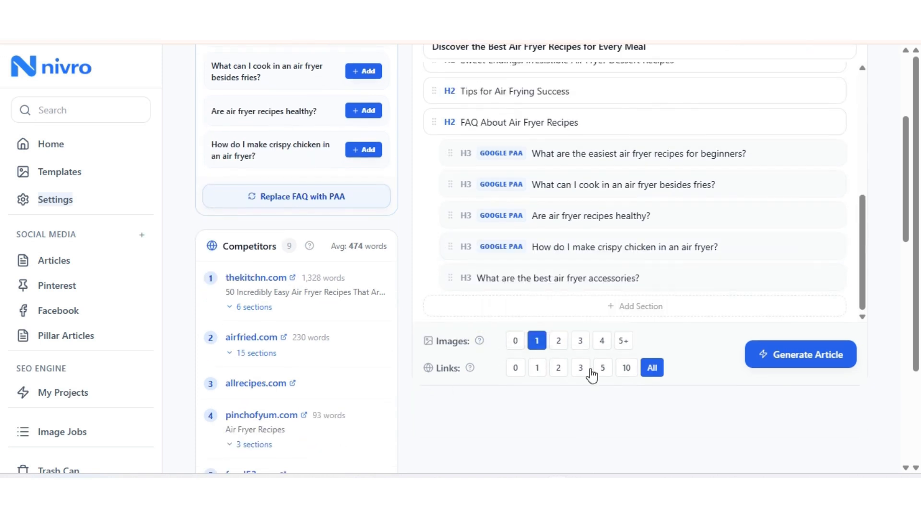
{"action": "double_click", "coordinate": [449, 339]}
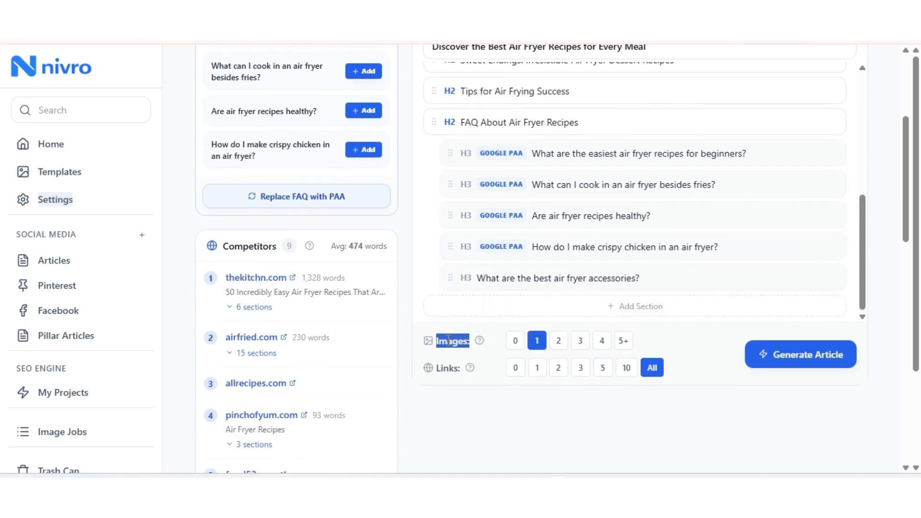
{"action": "left_click", "coordinate": [559, 341]}
{"action": "left_click", "coordinate": [582, 342]}
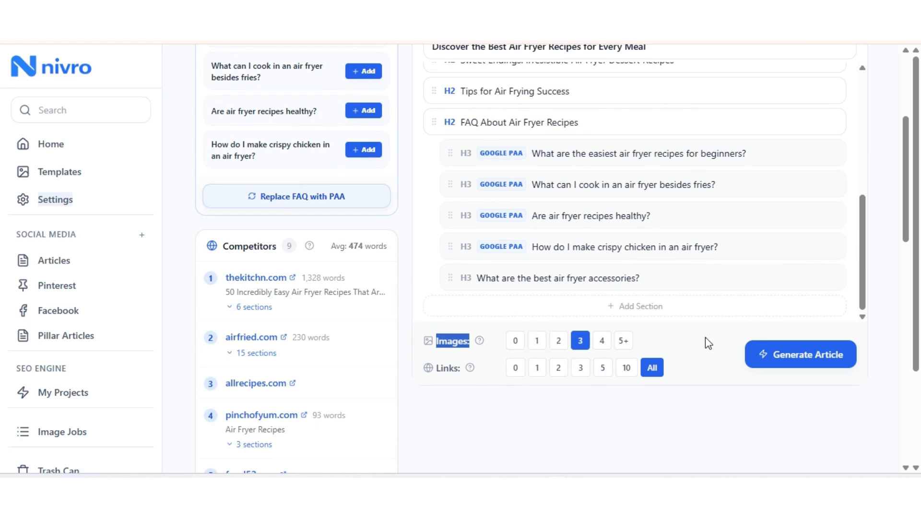
Examine the analysed competitors and the suggested content gap topics for the article
{"action": "scroll", "coordinate": [390, 367], "scroll_direction": "down", "scroll_amount": 3}
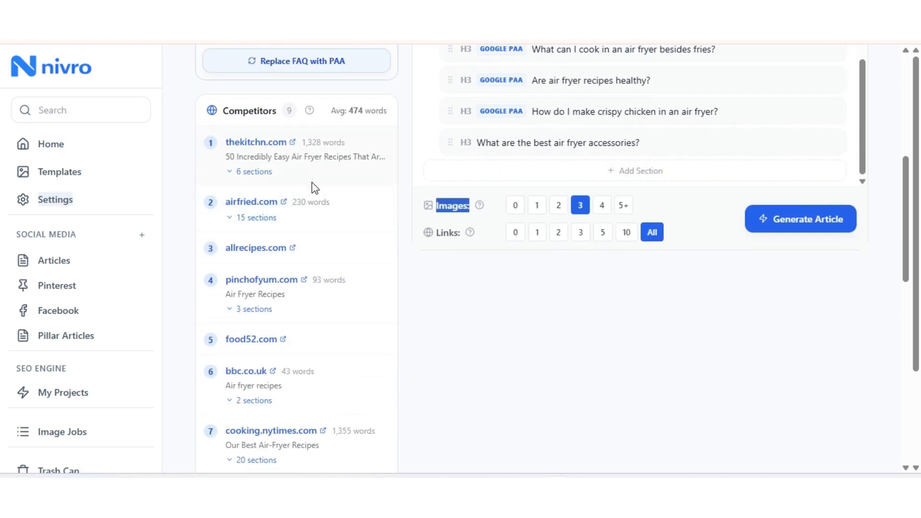
{"action": "scroll", "coordinate": [249, 142], "scroll_direction": "down", "scroll_amount": 10}
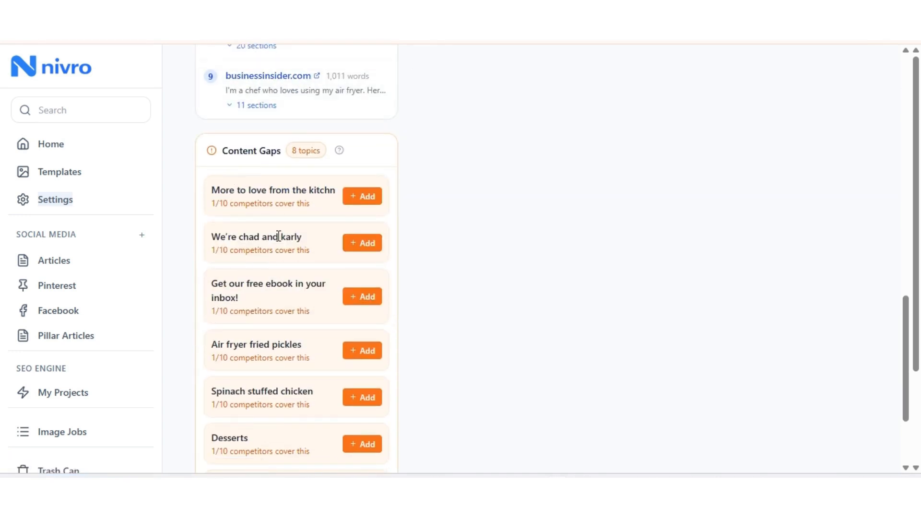
{"action": "scroll", "coordinate": [609, 288], "scroll_direction": "up", "scroll_amount": 16}
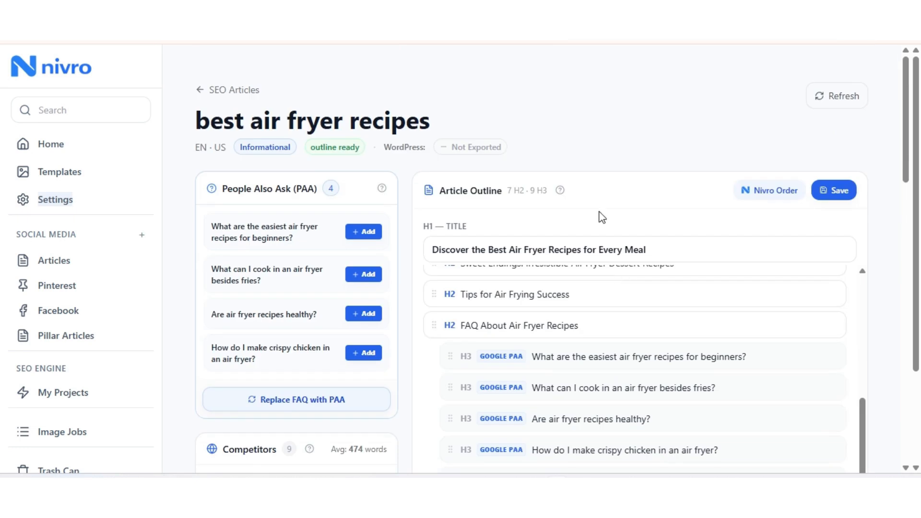
{"action": "scroll", "coordinate": [585, 351], "scroll_direction": "down", "scroll_amount": 1}
{"action": "scroll", "coordinate": [584, 351], "scroll_direction": "down", "scroll_amount": 10}
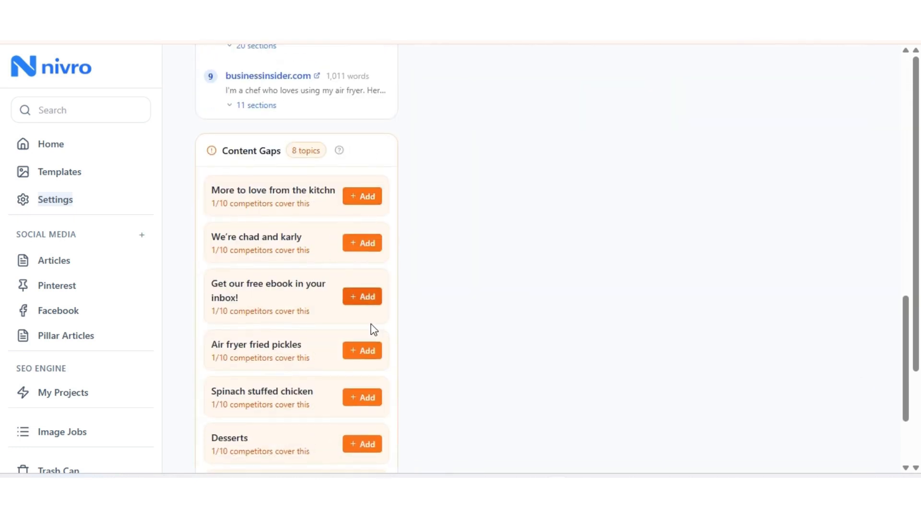
{"action": "scroll", "coordinate": [372, 326], "scroll_direction": "down", "scroll_amount": 3}
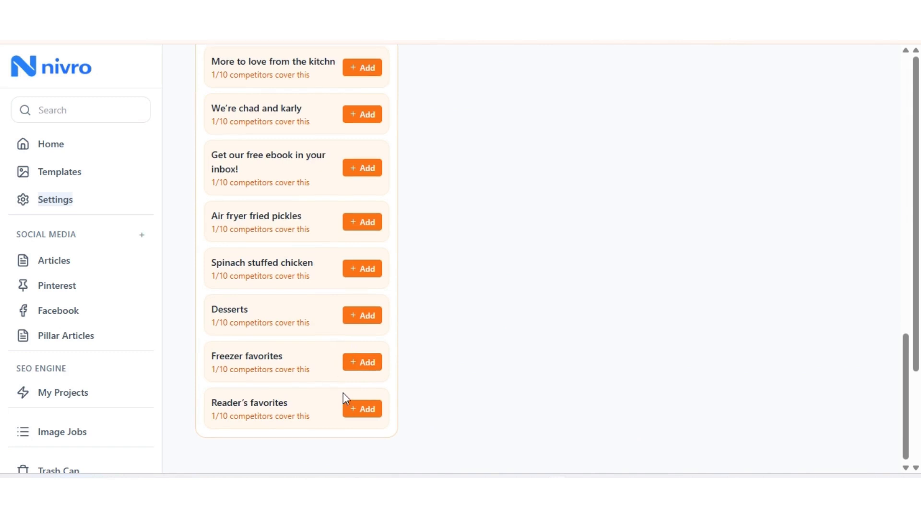
Set the article's number of links to 3 and generate the article from the outline
{"action": "scroll", "coordinate": [344, 392], "scroll_direction": "up", "scroll_amount": 10}
{"action": "scroll", "coordinate": [343, 393], "scroll_direction": "down", "scroll_amount": 1}
{"action": "double_click", "coordinate": [440, 372]}
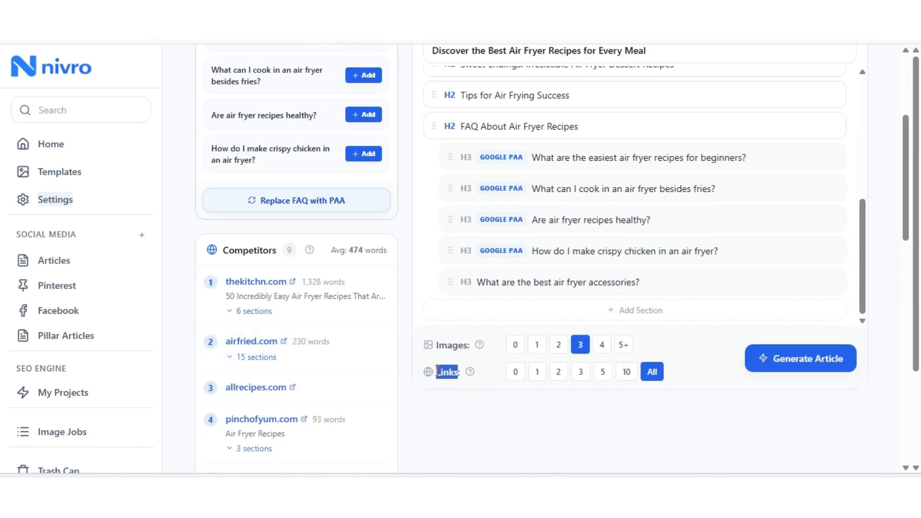
{"action": "left_click", "coordinate": [580, 373]}
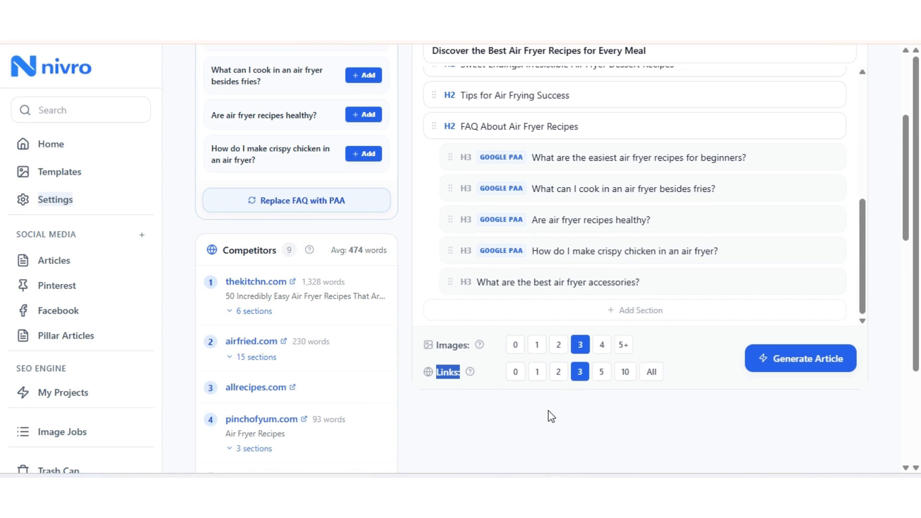
{"action": "left_click", "coordinate": [805, 370]}
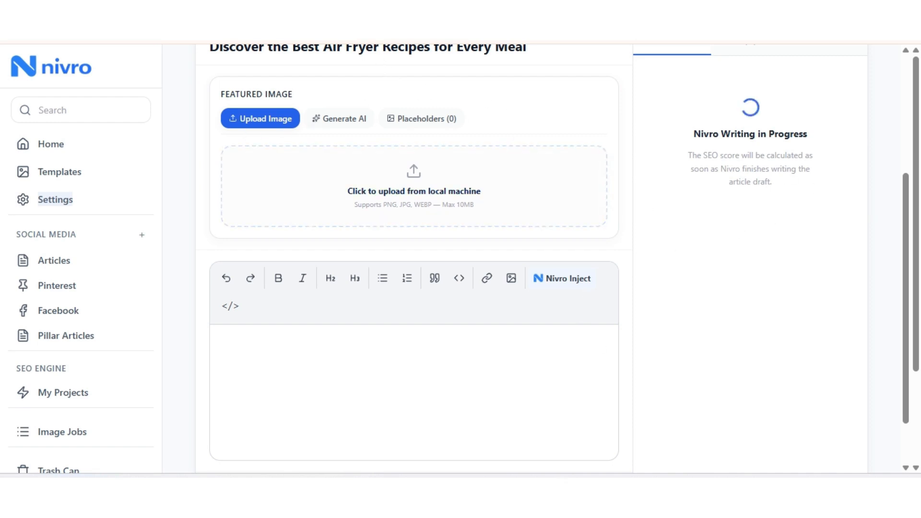
Read the generated article's introduction, breakfast and snack sections, checking the recipe tables and external links
{"action": "scroll", "coordinate": [598, 319], "scroll_direction": "down", "scroll_amount": 3}
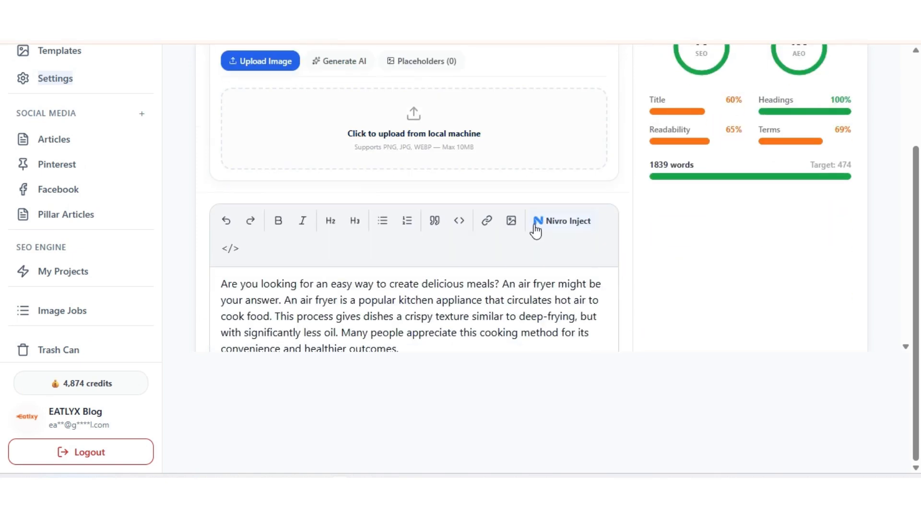
{"action": "scroll", "coordinate": [532, 206], "scroll_direction": "down", "scroll_amount": 7}
{"action": "scroll", "coordinate": [449, 193], "scroll_direction": "down", "scroll_amount": 2}
{"action": "scroll", "coordinate": [340, 146], "scroll_direction": "up", "scroll_amount": 4}
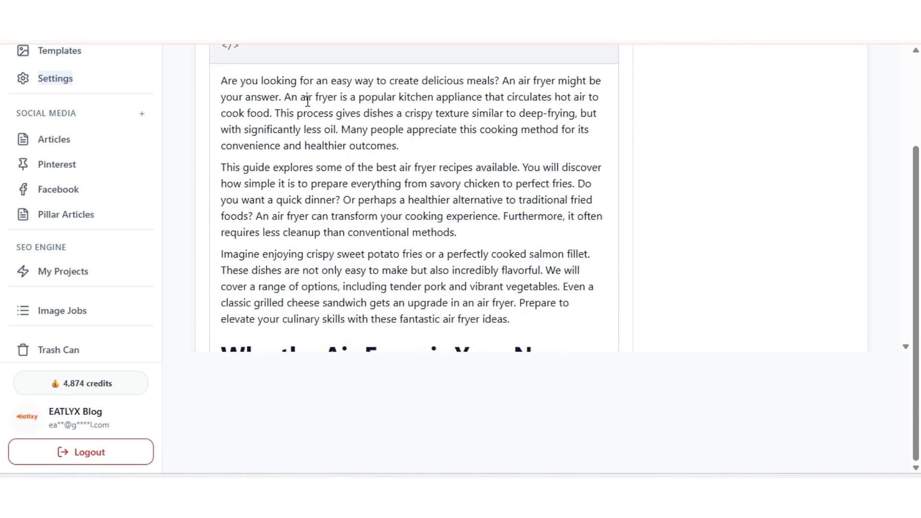
{"action": "scroll", "coordinate": [307, 199], "scroll_direction": "up", "scroll_amount": 2}
{"action": "scroll", "coordinate": [353, 198], "scroll_direction": "down", "scroll_amount": 6}
{"action": "scroll", "coordinate": [353, 198], "scroll_direction": "down", "scroll_amount": 12}
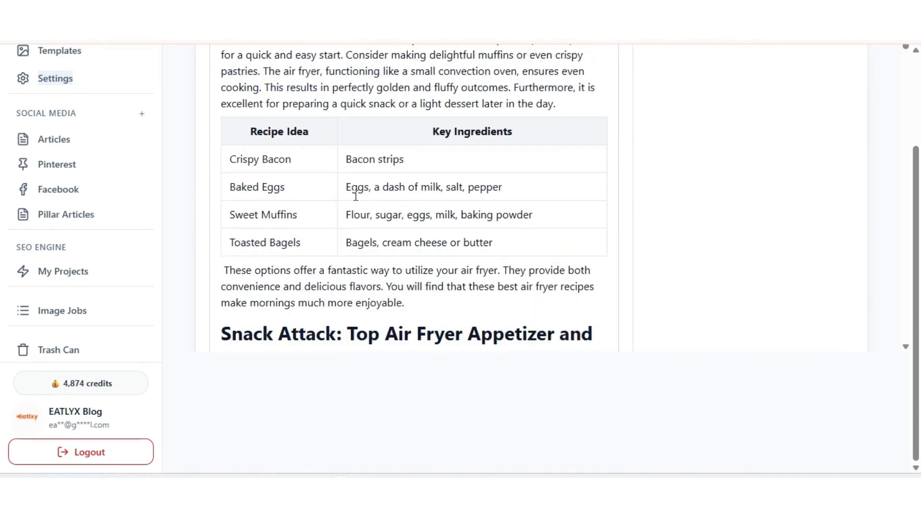
{"action": "scroll", "coordinate": [379, 168], "scroll_direction": "down", "scroll_amount": 7}
{"action": "scroll", "coordinate": [431, 152], "scroll_direction": "up", "scroll_amount": 3}
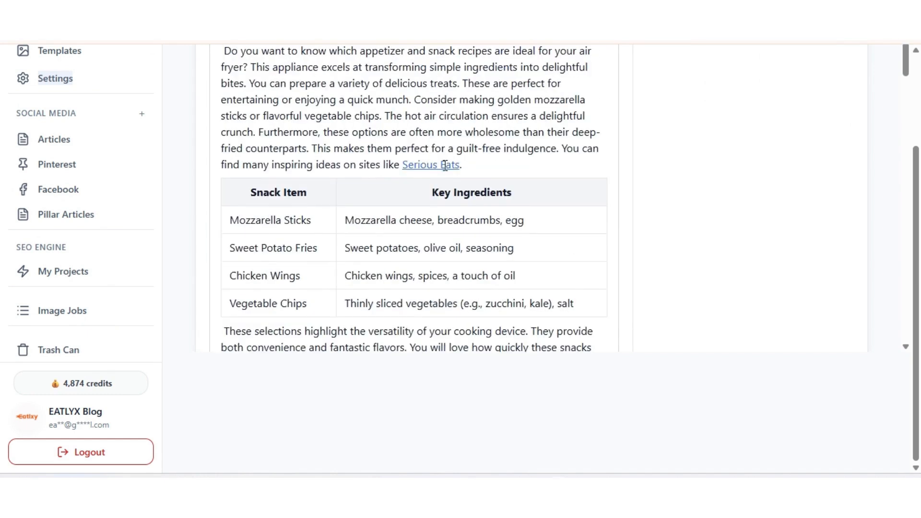
Read the rest of the article from the fried pickles section through the FAQ, checking image placeholders, tables and links
{"action": "scroll", "coordinate": [365, 143], "scroll_direction": "down", "scroll_amount": 7}
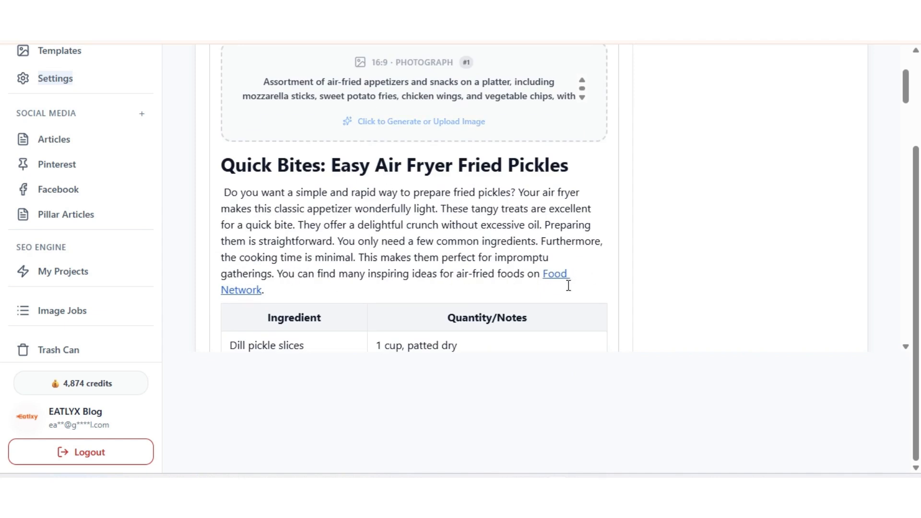
{"action": "scroll", "coordinate": [378, 270], "scroll_direction": "down", "scroll_amount": 10}
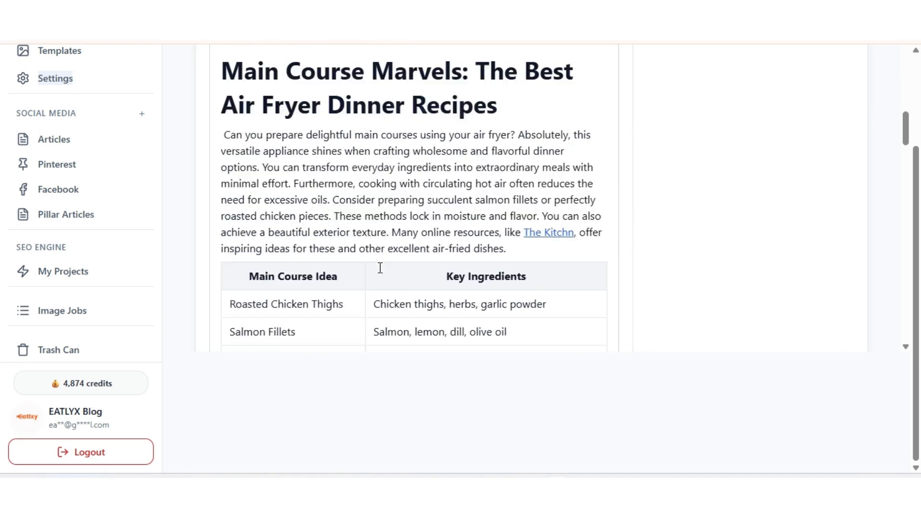
{"action": "scroll", "coordinate": [378, 268], "scroll_direction": "down", "scroll_amount": 8}
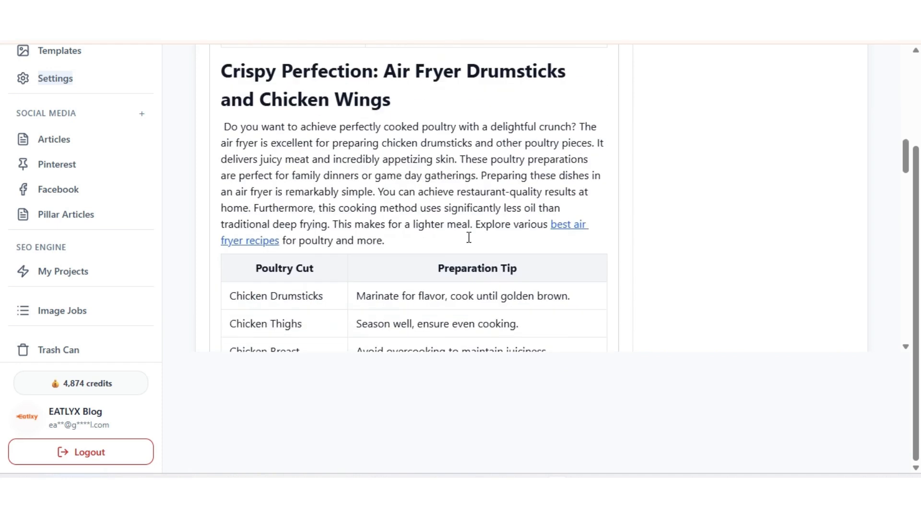
{"action": "scroll", "coordinate": [469, 238], "scroll_direction": "down", "scroll_amount": 10}
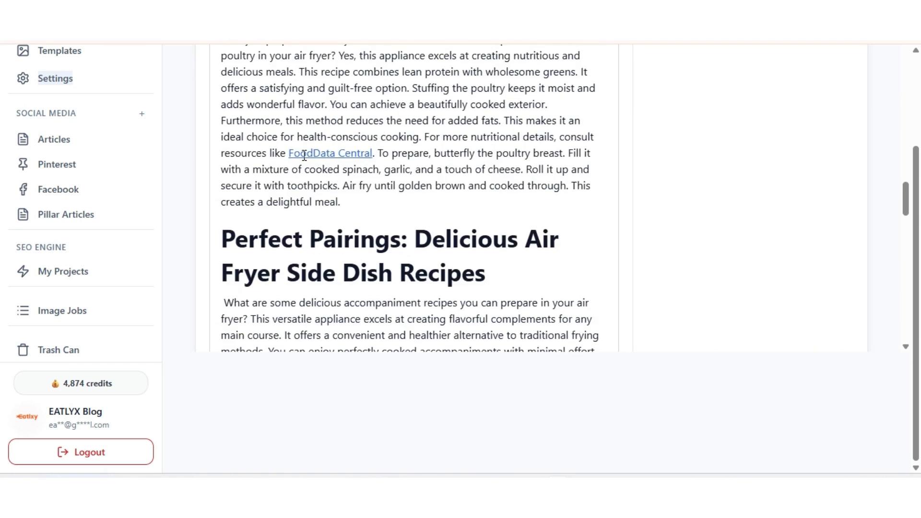
{"action": "scroll", "coordinate": [383, 191], "scroll_direction": "down", "scroll_amount": 14}
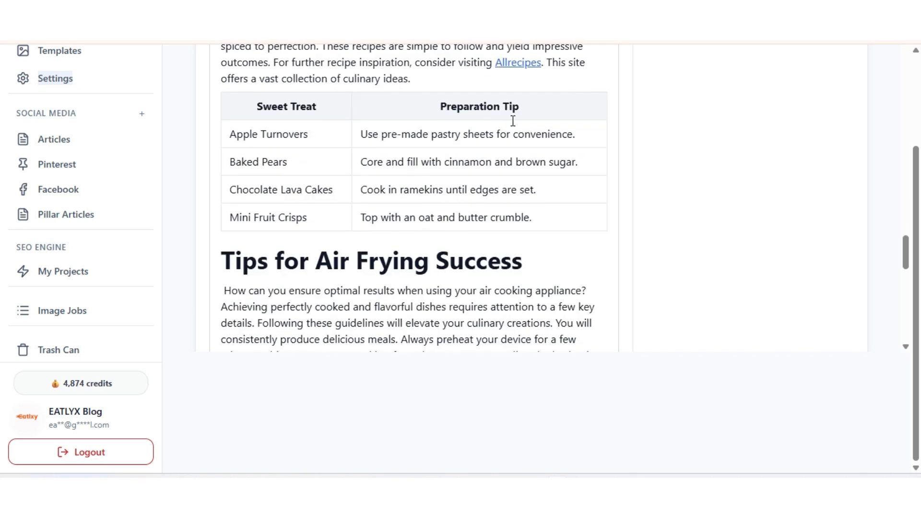
{"action": "scroll", "coordinate": [466, 201], "scroll_direction": "down", "scroll_amount": 6}
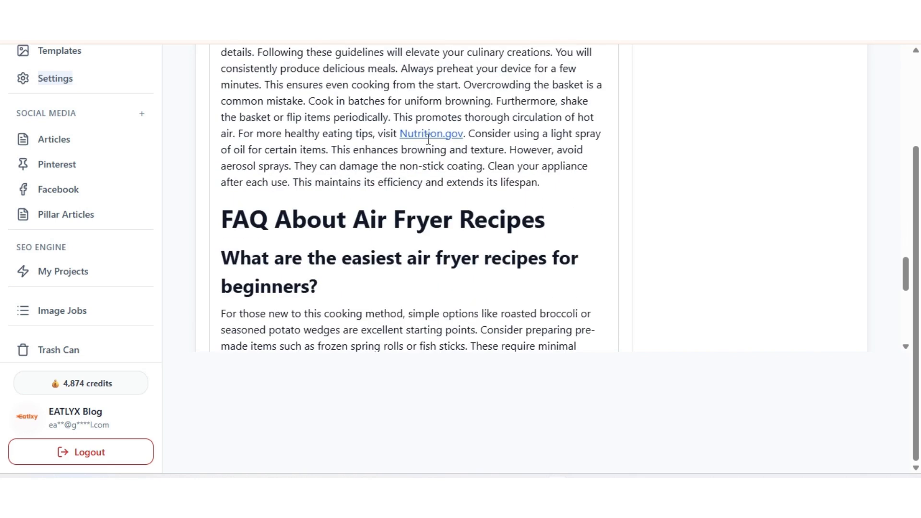
{"action": "scroll", "coordinate": [386, 211], "scroll_direction": "down", "scroll_amount": 6}
{"action": "scroll", "coordinate": [391, 223], "scroll_direction": "down", "scroll_amount": 6}
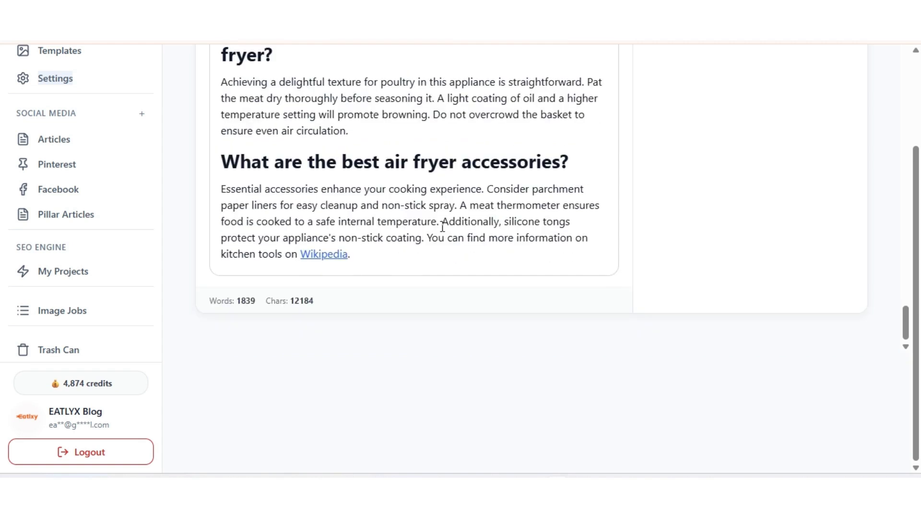
Return to the article's title area and examine the SEO and AEO scores with the title, headings, readability and terms ratings
{"action": "scroll", "coordinate": [379, 235], "scroll_direction": "up", "scroll_amount": 20}
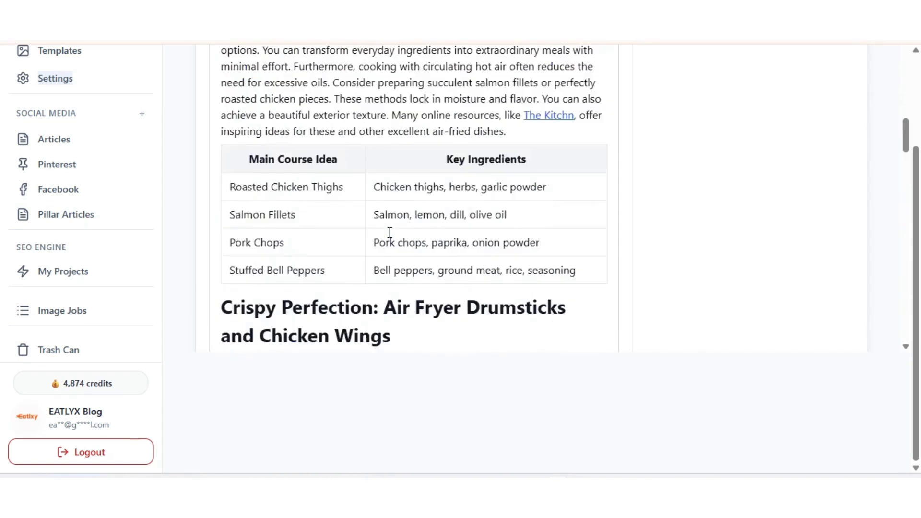
{"action": "scroll", "coordinate": [389, 233], "scroll_direction": "up", "scroll_amount": 15}
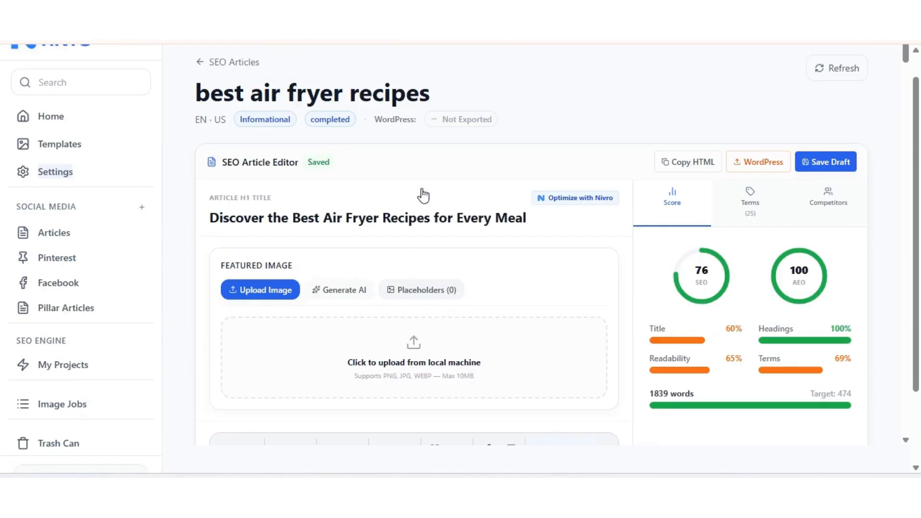
{"action": "mouse_move", "coordinate": [803, 206]}
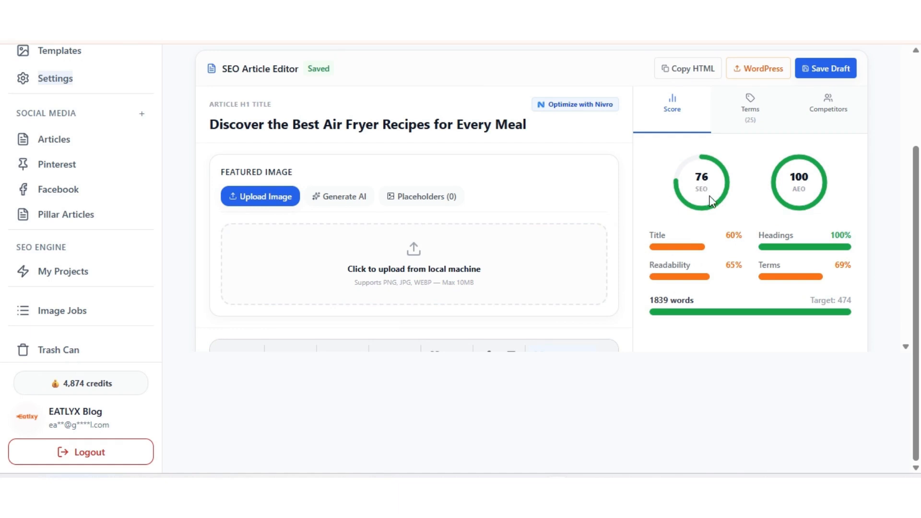
{"action": "scroll", "coordinate": [516, 275], "scroll_direction": "down", "scroll_amount": 3}
{"action": "scroll", "coordinate": [697, 158], "scroll_direction": "up", "scroll_amount": 3}
{"action": "scroll", "coordinate": [718, 166], "scroll_direction": "down", "scroll_amount": 3}
{"action": "scroll", "coordinate": [815, 254], "scroll_direction": "up", "scroll_amount": 3}
{"action": "mouse_move", "coordinate": [788, 189]}
Inspect the article's SEO terms in the Critical, Important and Ok groups, including the placement hints and usage ranges
{"action": "scroll", "coordinate": [844, 307], "scroll_direction": "up", "scroll_amount": 3}
{"action": "scroll", "coordinate": [838, 273], "scroll_direction": "down", "scroll_amount": 4}
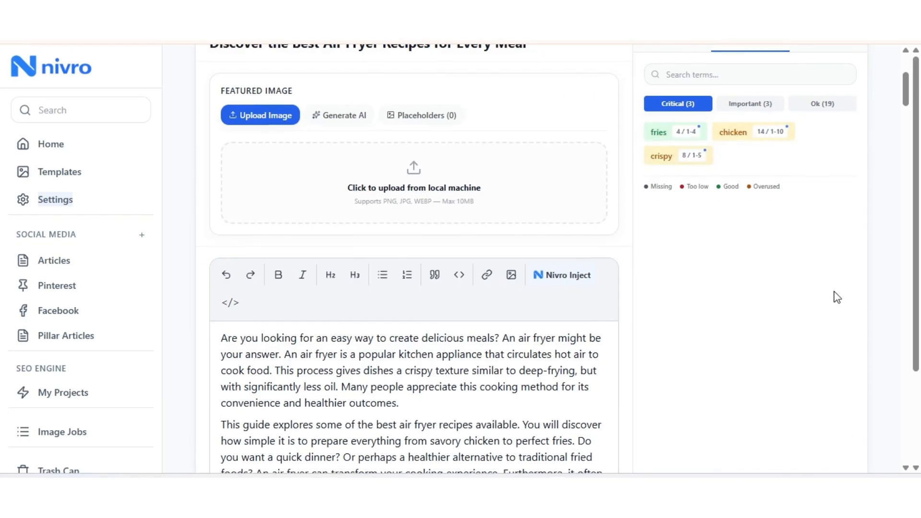
{"action": "scroll", "coordinate": [834, 296], "scroll_direction": "up", "scroll_amount": 1}
{"action": "mouse_move", "coordinate": [770, 202]}
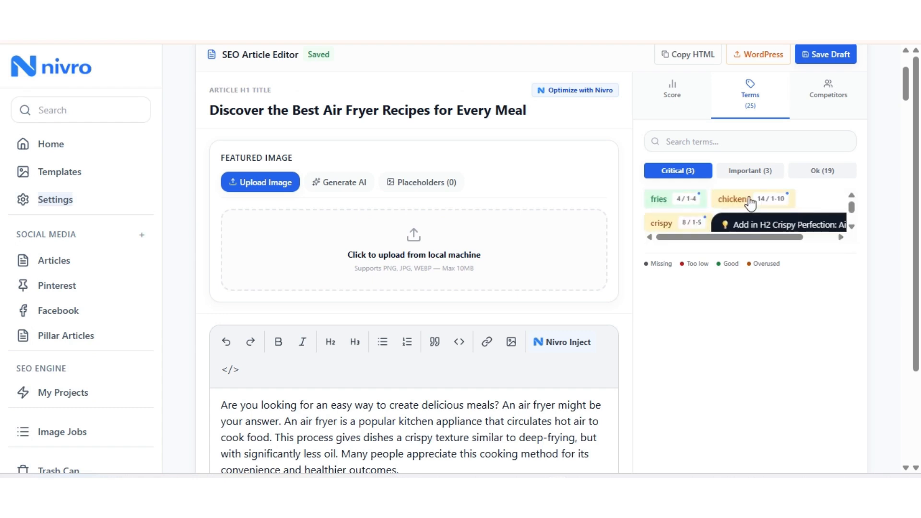
{"action": "mouse_move", "coordinate": [674, 207]}
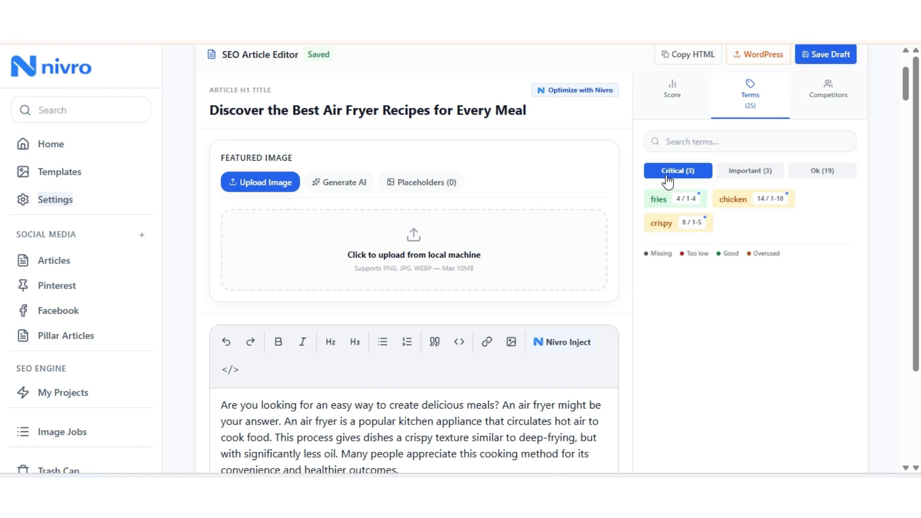
{"action": "left_click", "coordinate": [738, 174]}
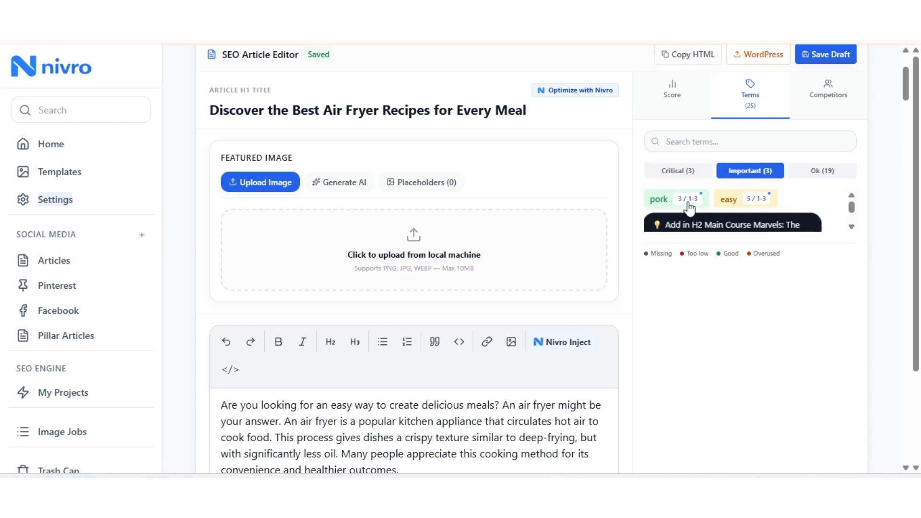
{"action": "left_click", "coordinate": [824, 175]}
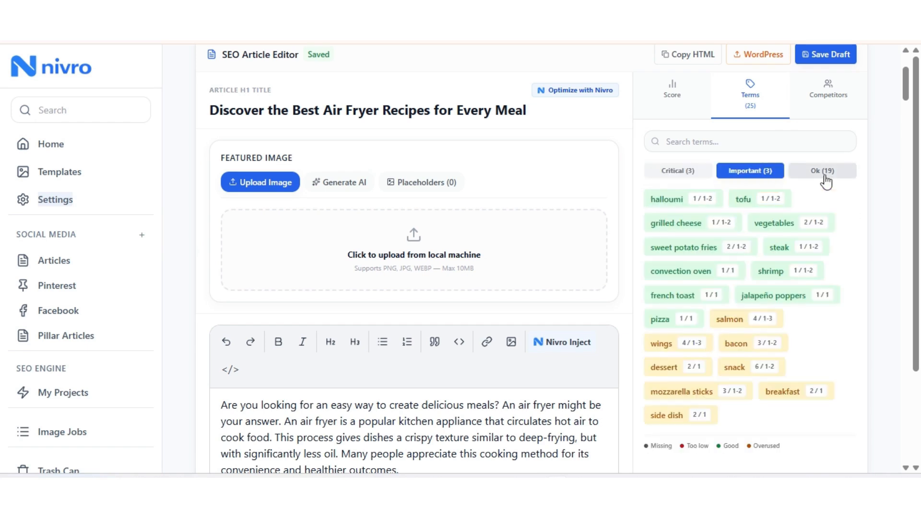
{"action": "scroll", "coordinate": [721, 226], "scroll_direction": "down", "scroll_amount": 4}
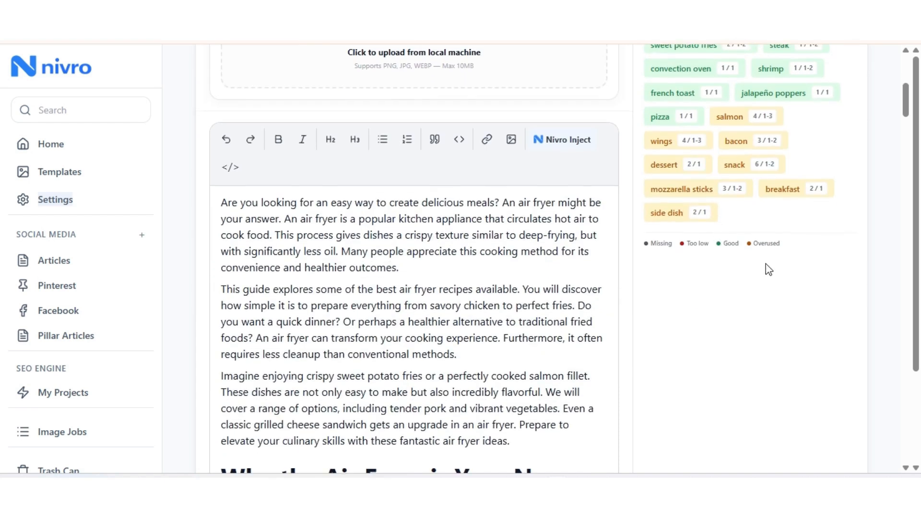
{"action": "scroll", "coordinate": [748, 287], "scroll_direction": "up", "scroll_amount": 1}
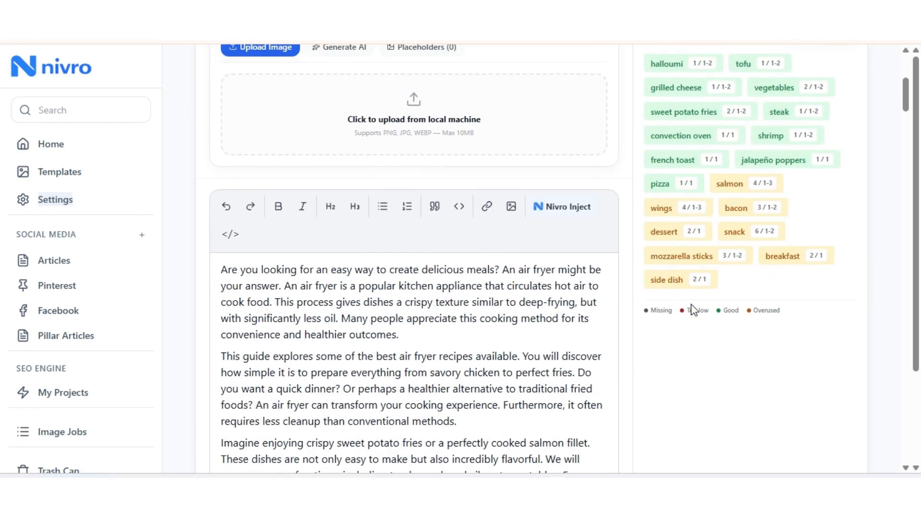
Rewrite the introduction's third paragraph with Nivro's improvement tool, using the instructions "Improve clarity and integrate missing terms naturally.", and accept the improved version
{"action": "scroll", "coordinate": [725, 343], "scroll_direction": "up", "scroll_amount": 4}
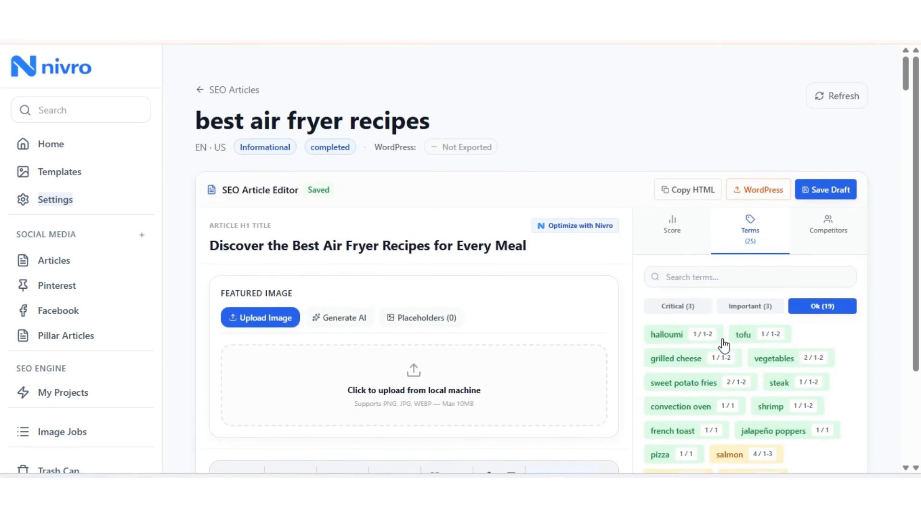
{"action": "scroll", "coordinate": [725, 343], "scroll_direction": "down", "scroll_amount": 4}
{"action": "scroll", "coordinate": [430, 374], "scroll_direction": "down", "scroll_amount": 3}
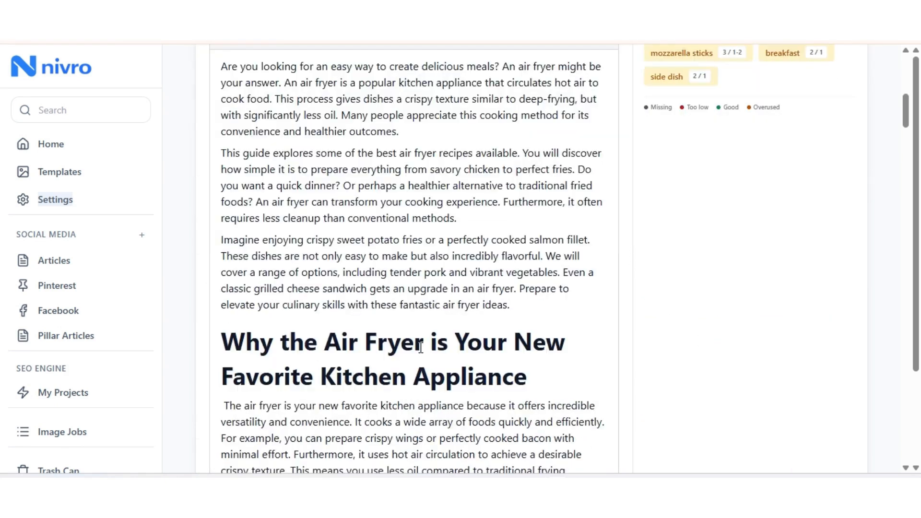
{"action": "scroll", "coordinate": [421, 347], "scroll_direction": "down", "scroll_amount": 2}
{"action": "scroll", "coordinate": [524, 363], "scroll_direction": "up", "scroll_amount": 3}
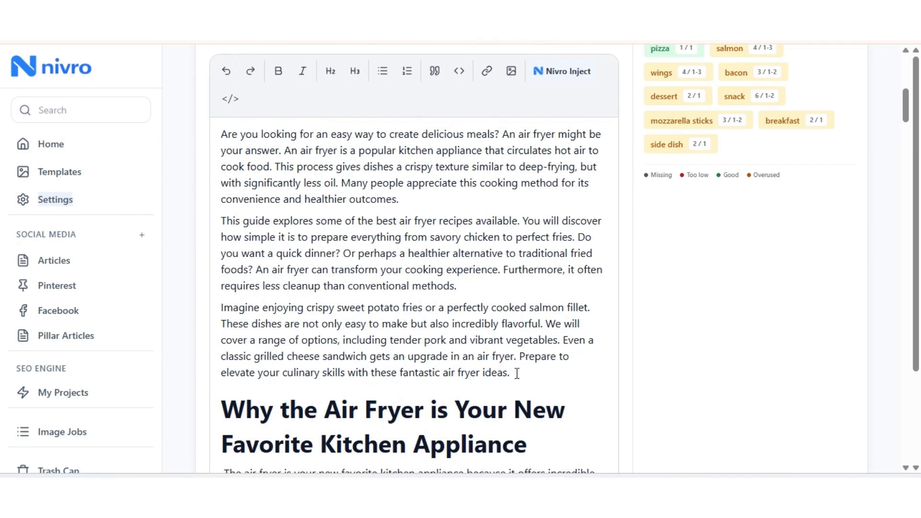
{"action": "triple_click", "coordinate": [221, 306]}
{"action": "left_click_drag", "start_coordinate": [221, 307], "coordinate": [522, 371]}
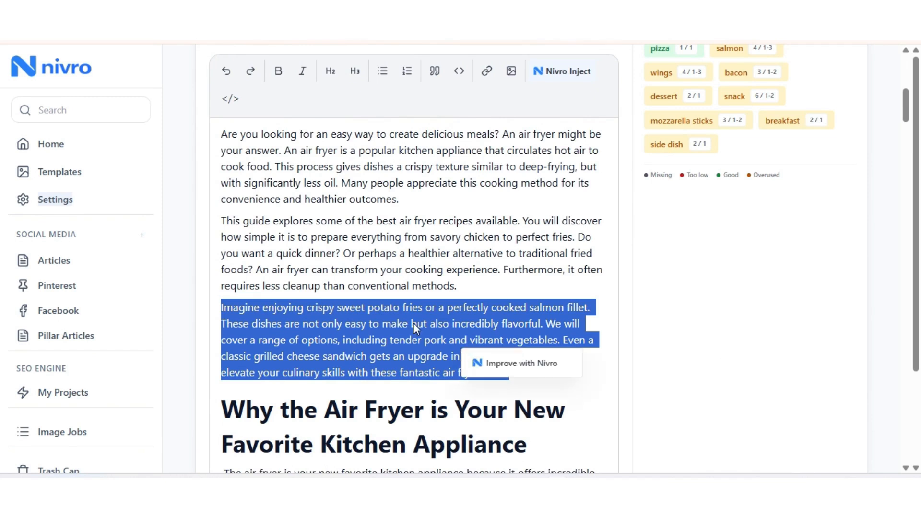
{"action": "left_click", "coordinate": [509, 367]}
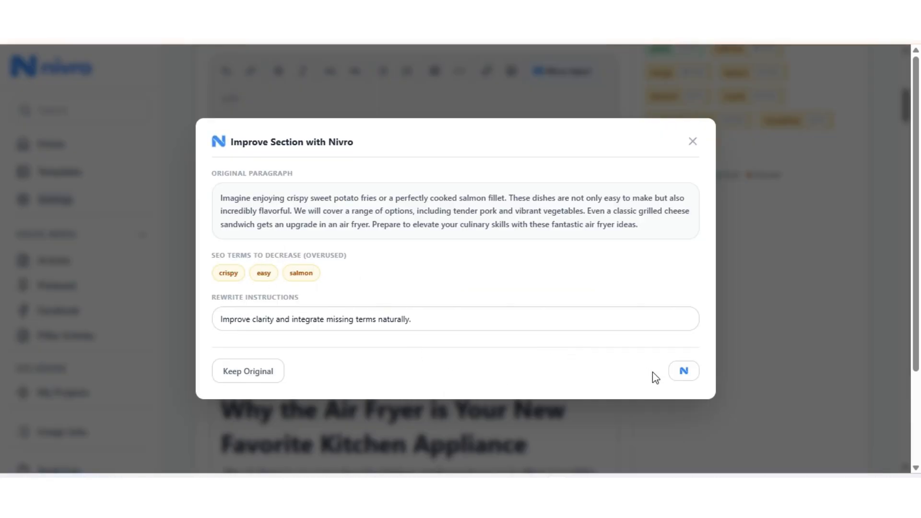
{"action": "left_click", "coordinate": [685, 377]}
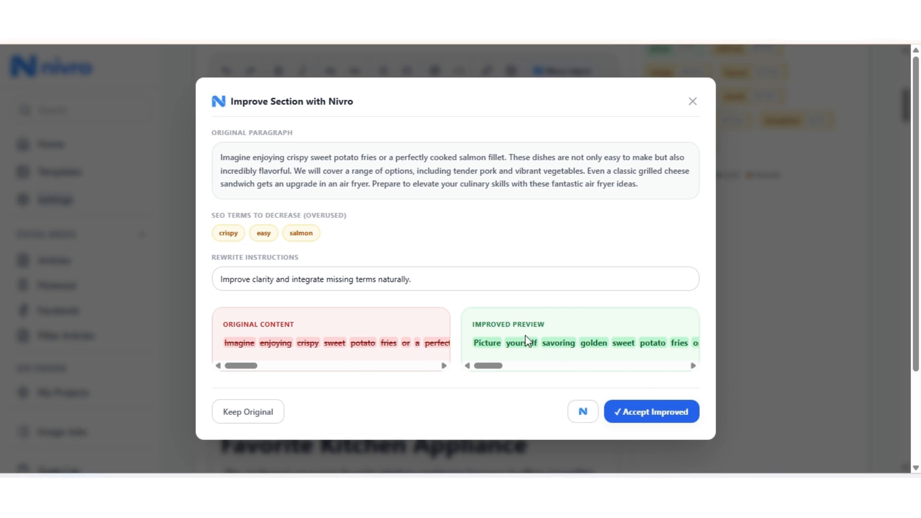
{"action": "left_click", "coordinate": [650, 422]}
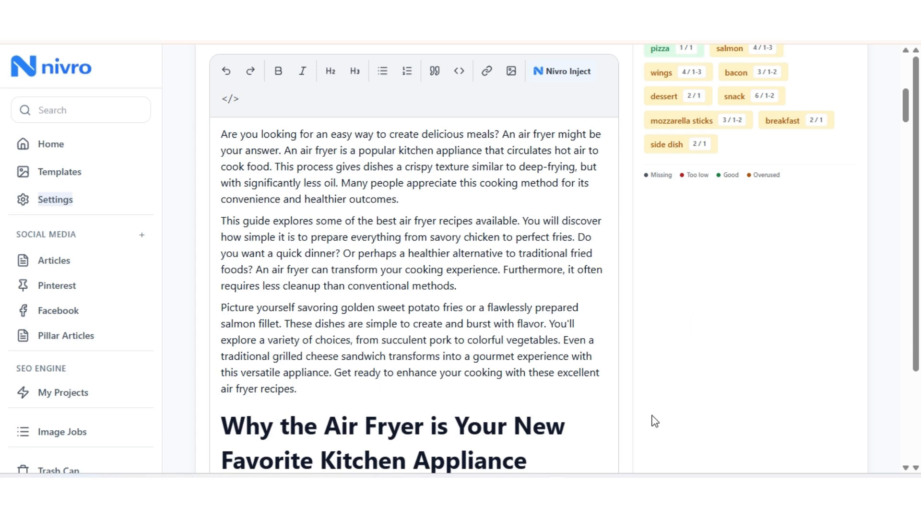
Generate an AI featured image from the prompt "A professional featured image representing: Discover the Best Air Fryer Recipes for Every Meal"
{"action": "scroll", "coordinate": [394, 383], "scroll_direction": "up", "scroll_amount": 4}
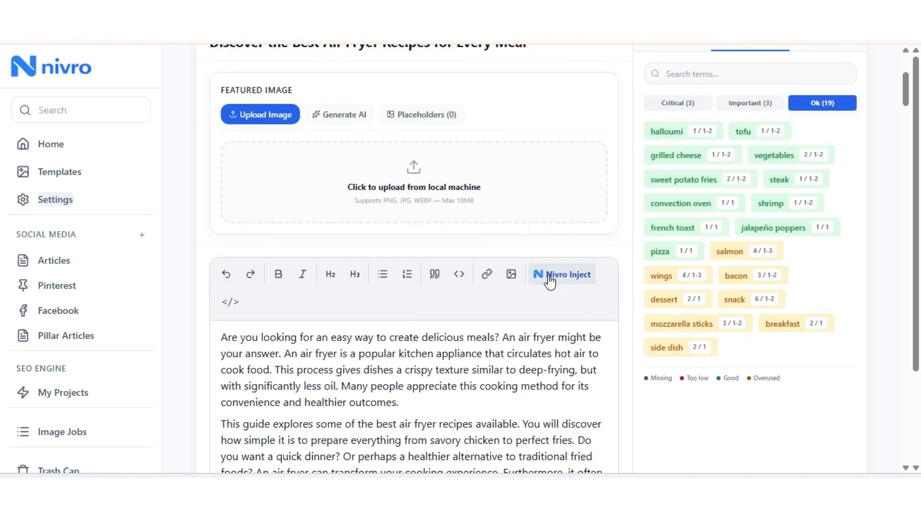
{"action": "scroll", "coordinate": [471, 382], "scroll_direction": "down", "scroll_amount": 3}
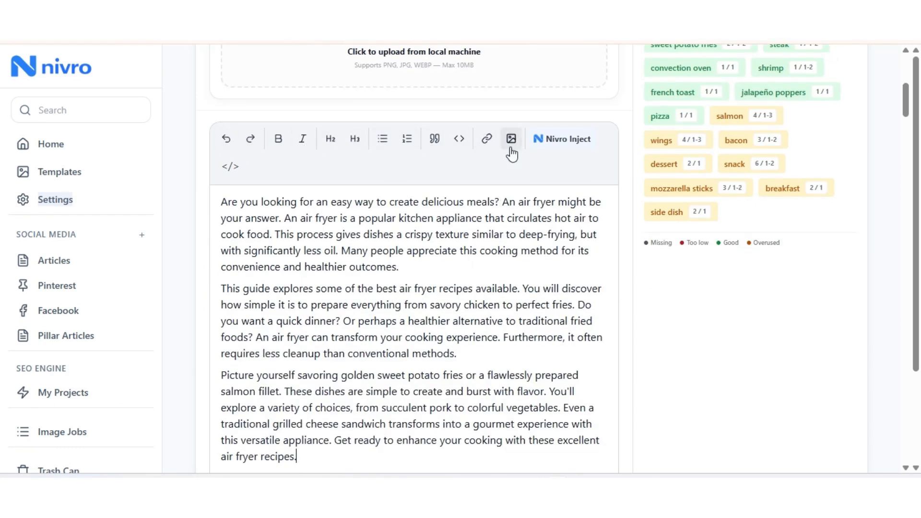
{"action": "scroll", "coordinate": [484, 225], "scroll_direction": "up", "scroll_amount": 8}
{"action": "scroll", "coordinate": [335, 296], "scroll_direction": "down", "scroll_amount": 3}
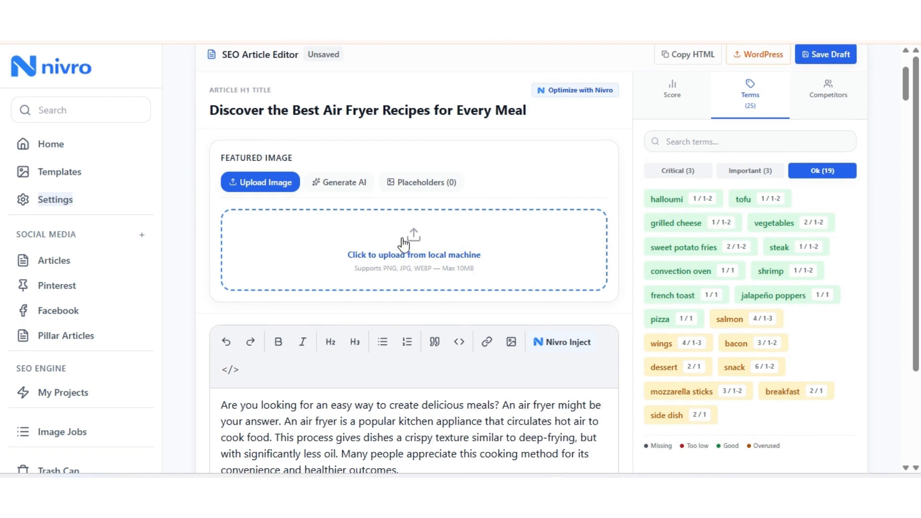
{"action": "left_click", "coordinate": [327, 187]}
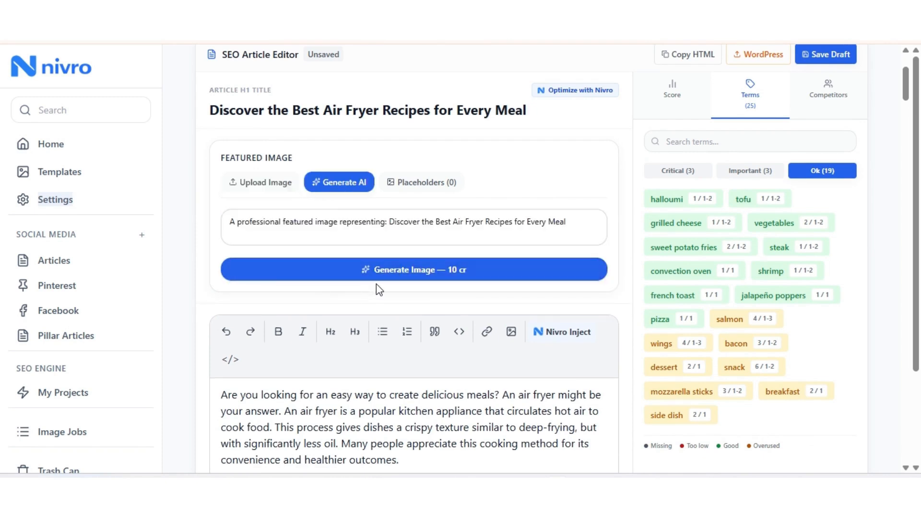
{"action": "left_click_drag", "start_coordinate": [229, 221], "coordinate": [578, 216]}
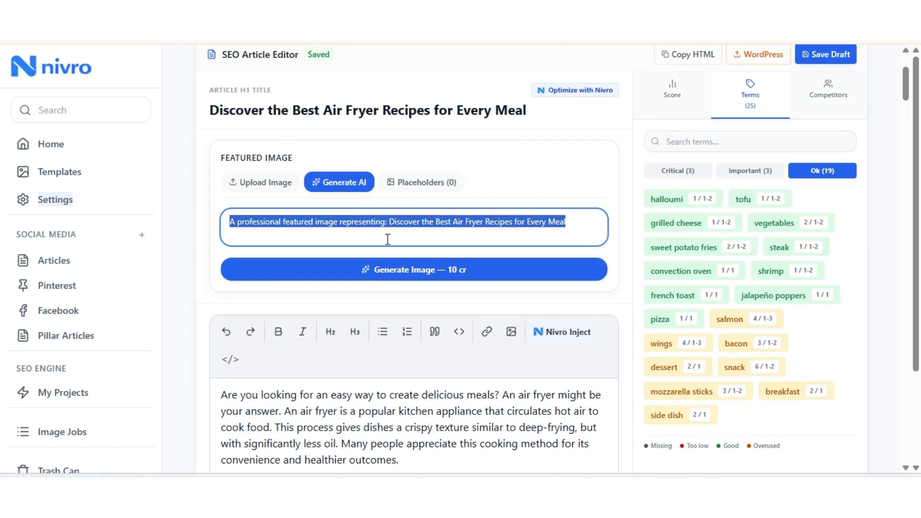
{"action": "left_click", "coordinate": [396, 276]}
Open the media selector for the appetizer platter placeholder above the fried pickles section and look over the article's other image placeholders
{"action": "scroll", "coordinate": [485, 242], "scroll_direction": "down", "scroll_amount": 20}
{"action": "scroll", "coordinate": [487, 243], "scroll_direction": "down", "scroll_amount": 20}
{"action": "scroll", "coordinate": [485, 242], "scroll_direction": "up", "scroll_amount": 8}
{"action": "scroll", "coordinate": [485, 243], "scroll_direction": "up", "scroll_amount": 9}
{"action": "scroll", "coordinate": [470, 243], "scroll_direction": "down", "scroll_amount": 4}
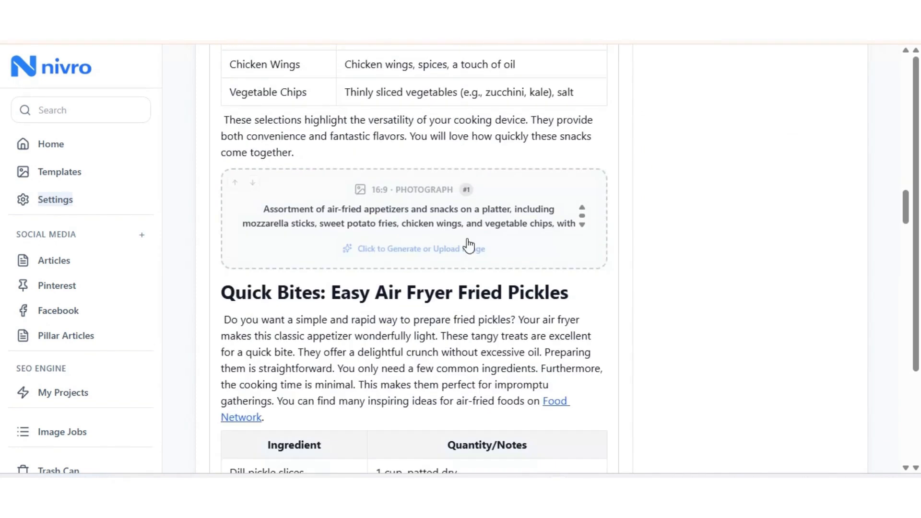
{"action": "left_click", "coordinate": [403, 249]}
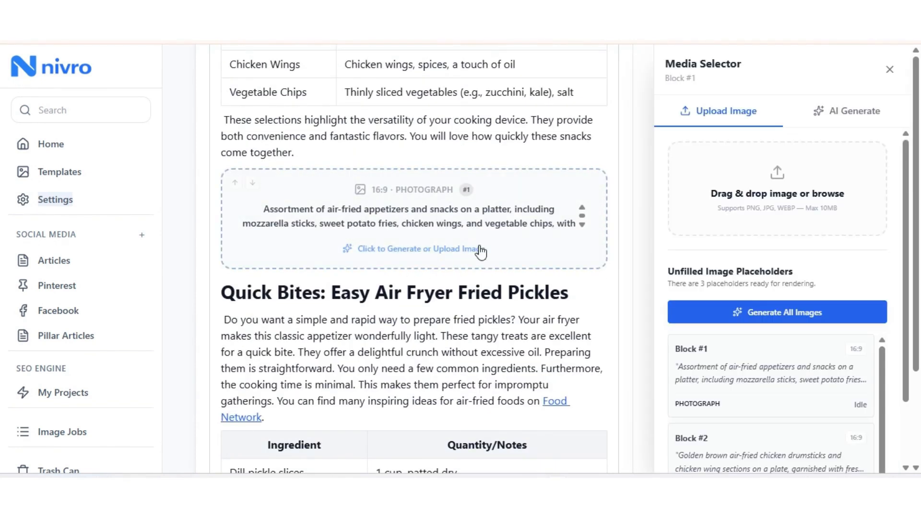
{"action": "scroll", "coordinate": [480, 250], "scroll_direction": "down", "scroll_amount": 20}
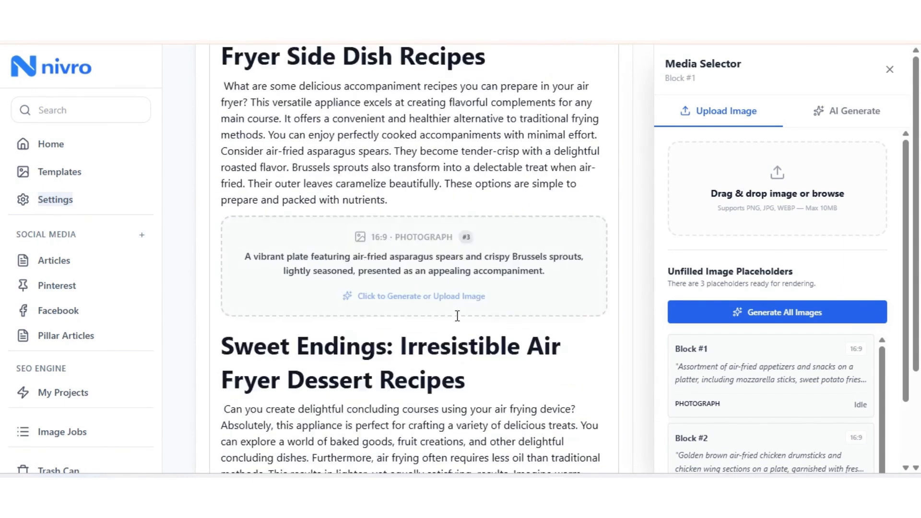
{"action": "scroll", "coordinate": [457, 315], "scroll_direction": "down", "scroll_amount": 3}
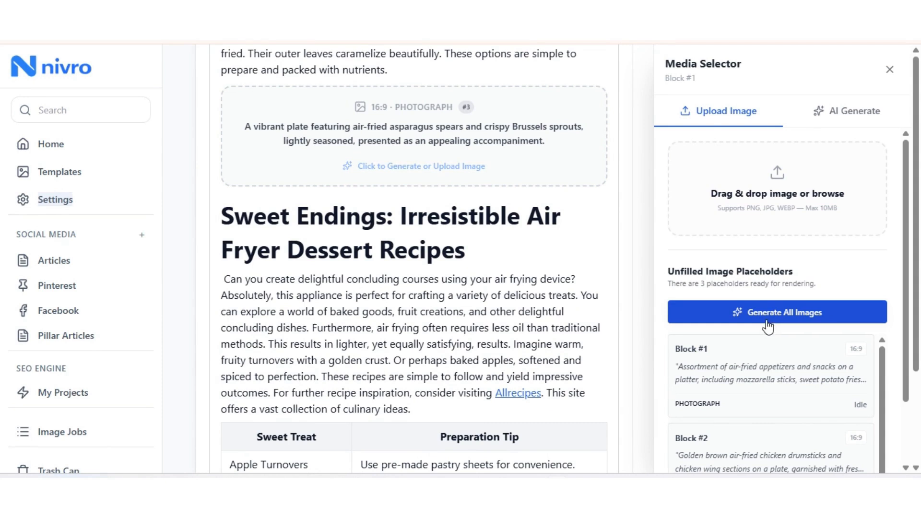
Examine the AI generation settings for the Block #1 image, including its prompt, proportions and style type options
{"action": "left_click", "coordinate": [845, 105]}
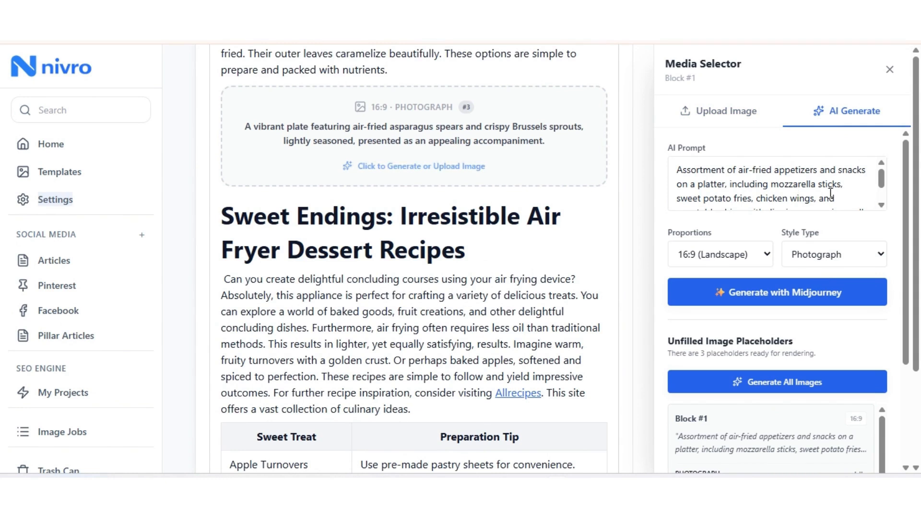
{"action": "scroll", "coordinate": [729, 195], "scroll_direction": "down", "scroll_amount": 2}
{"action": "scroll", "coordinate": [728, 194], "scroll_direction": "up", "scroll_amount": 2}
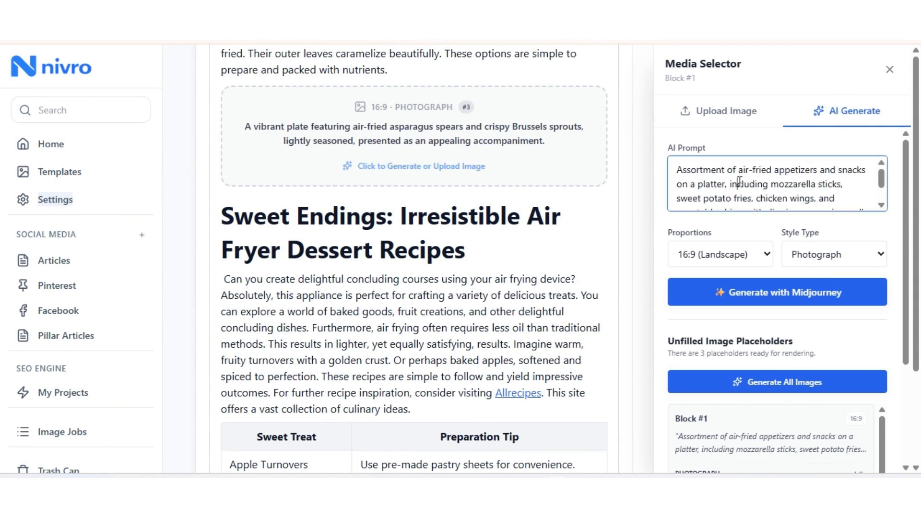
{"action": "triple_click", "coordinate": [739, 182]}
{"action": "left_click", "coordinate": [711, 255]}
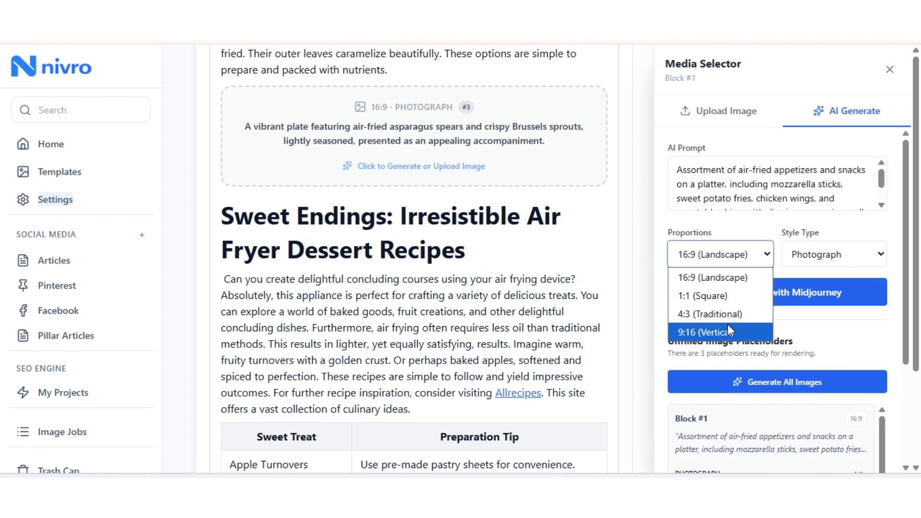
{"action": "left_click", "coordinate": [844, 258]}
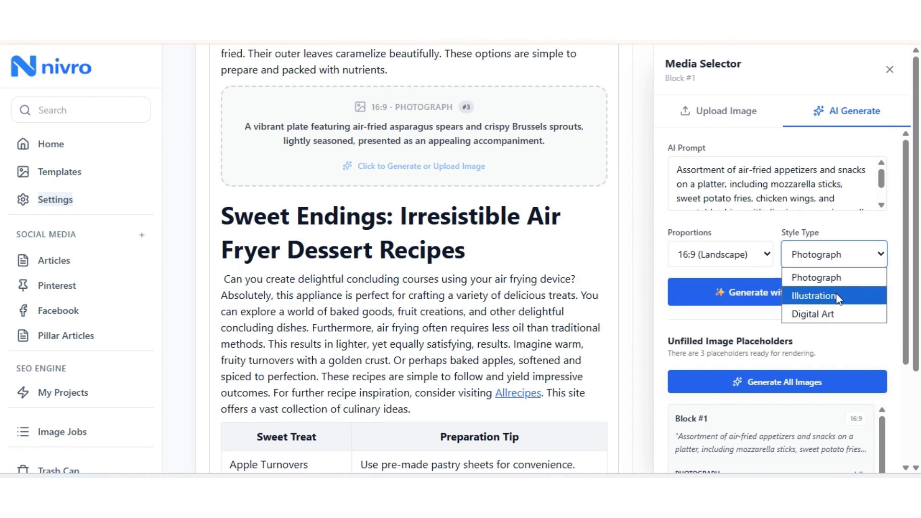
{"action": "left_click", "coordinate": [787, 228]}
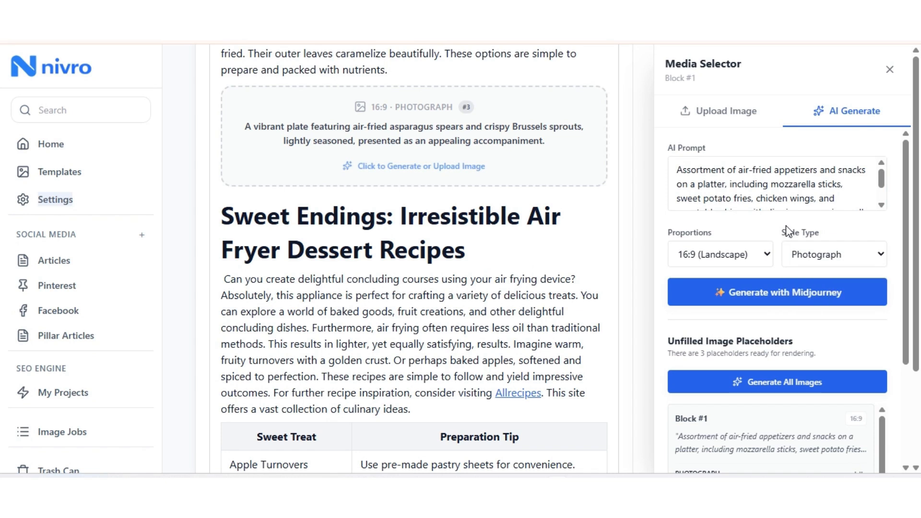
Generate images for all of the article's unfilled placeholders at once
{"action": "left_click", "coordinate": [736, 112]}
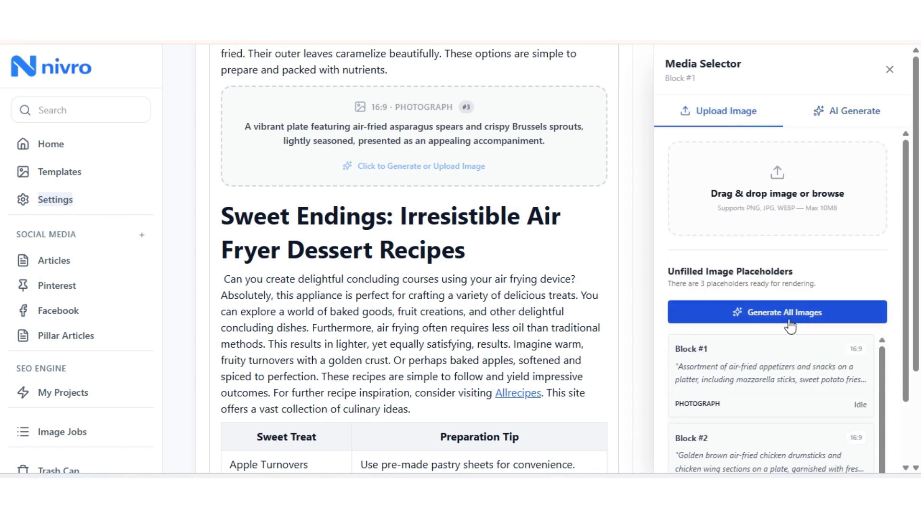
{"action": "left_click", "coordinate": [717, 309]}
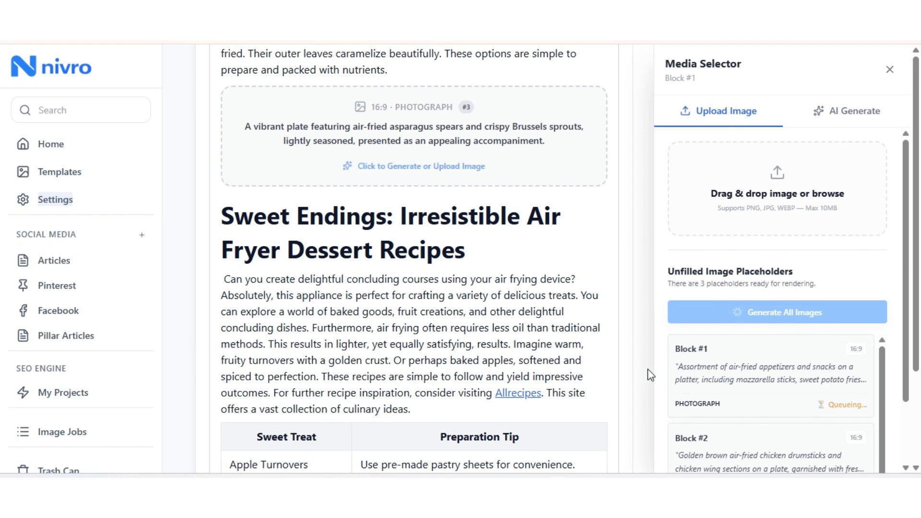
Compare the four generated featured image variations and set V1 as the featured image
{"action": "scroll", "coordinate": [596, 355], "scroll_direction": "up", "scroll_amount": 15}
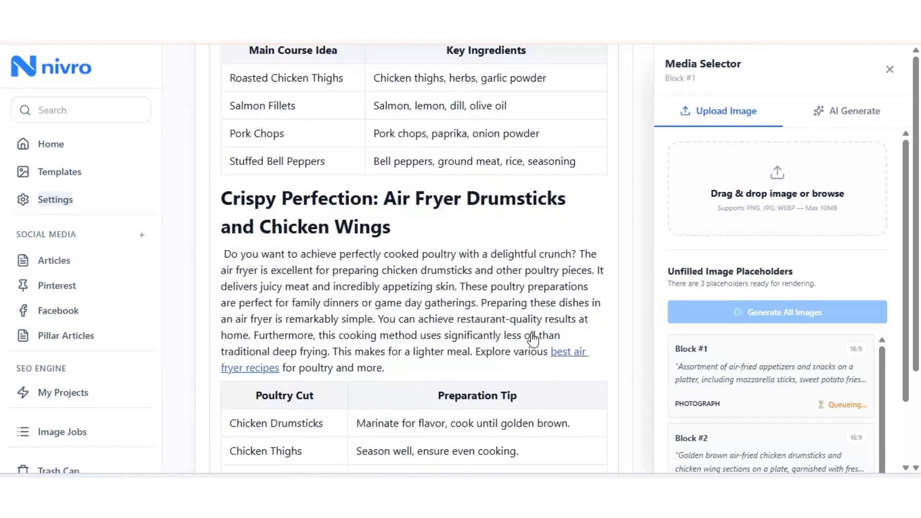
{"action": "scroll", "coordinate": [538, 332], "scroll_direction": "up", "scroll_amount": 15}
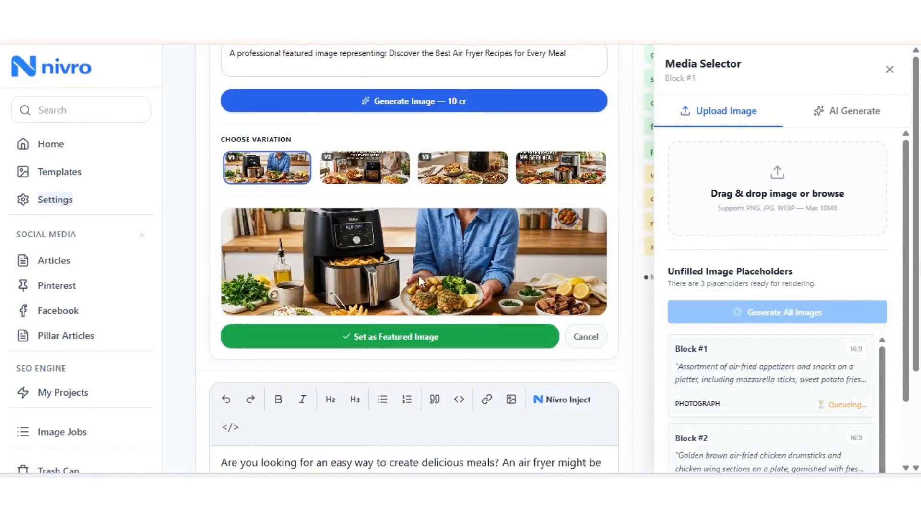
{"action": "left_click", "coordinate": [356, 170]}
{"action": "left_click", "coordinate": [484, 175]}
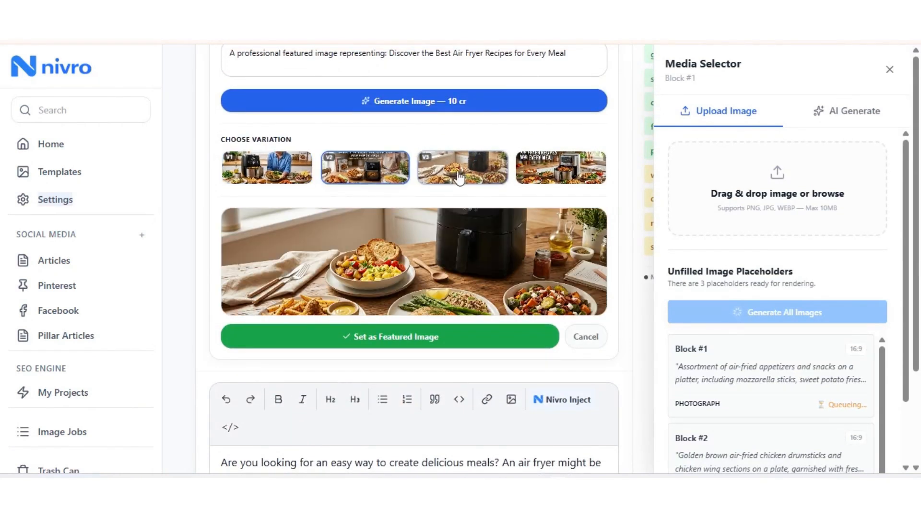
{"action": "left_click", "coordinate": [523, 182]}
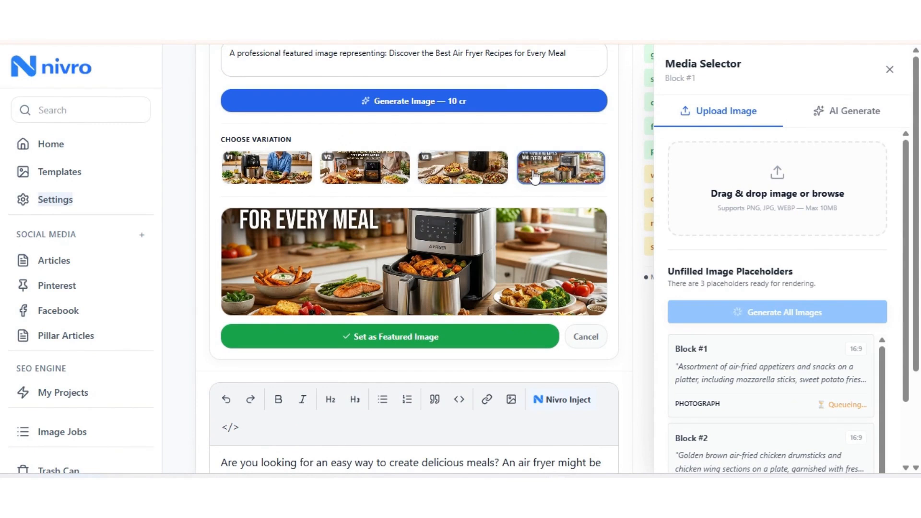
{"action": "left_click", "coordinate": [267, 177]}
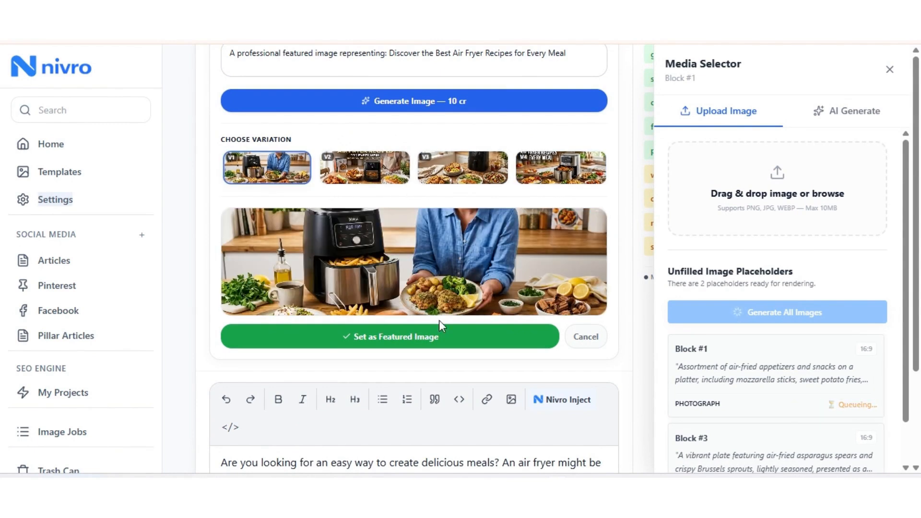
{"action": "left_click", "coordinate": [381, 338]}
View the featured image at full size in a separate browser tab and return to the article editor
{"action": "scroll", "coordinate": [407, 335], "scroll_direction": "up", "scroll_amount": 6}
{"action": "scroll", "coordinate": [436, 330], "scroll_direction": "down", "scroll_amount": 1}
{"action": "right_click", "coordinate": [403, 271]}
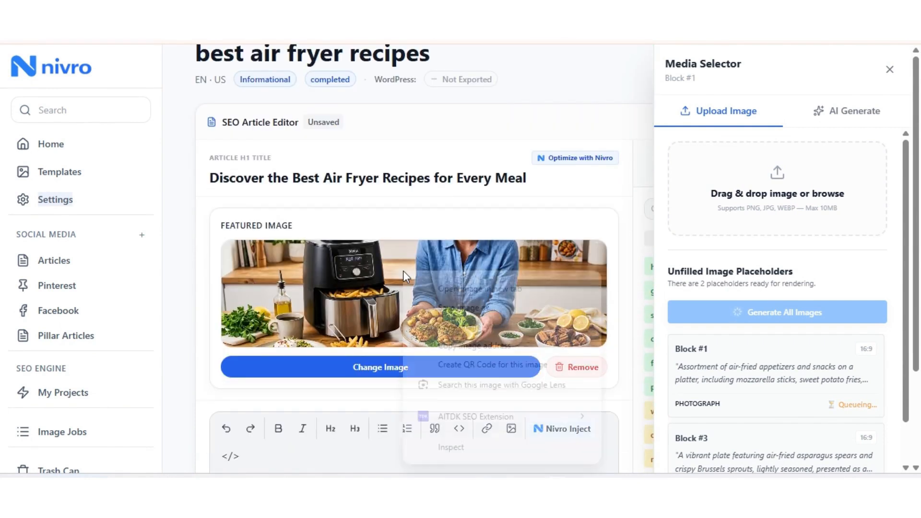
{"action": "left_click", "coordinate": [443, 292]}
{"action": "left_click", "coordinate": [352, 14]}
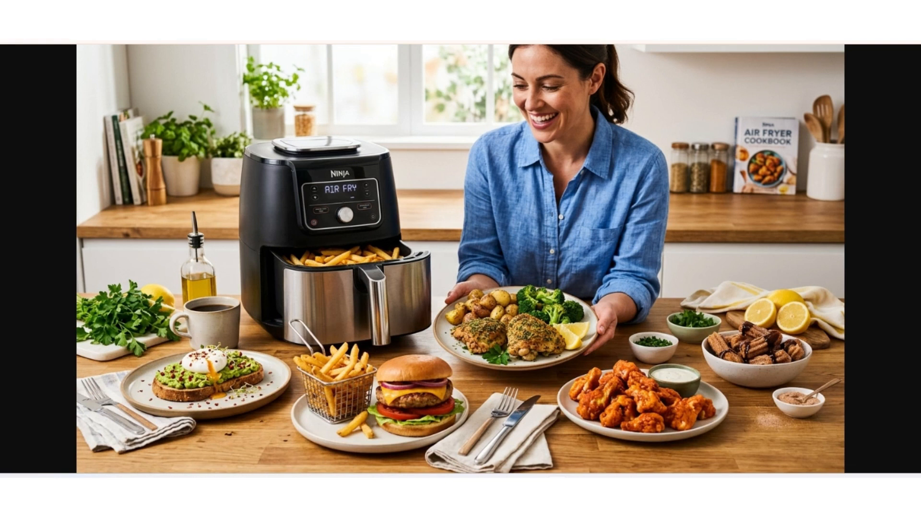
{"action": "left_click", "coordinate": [424, 7]}
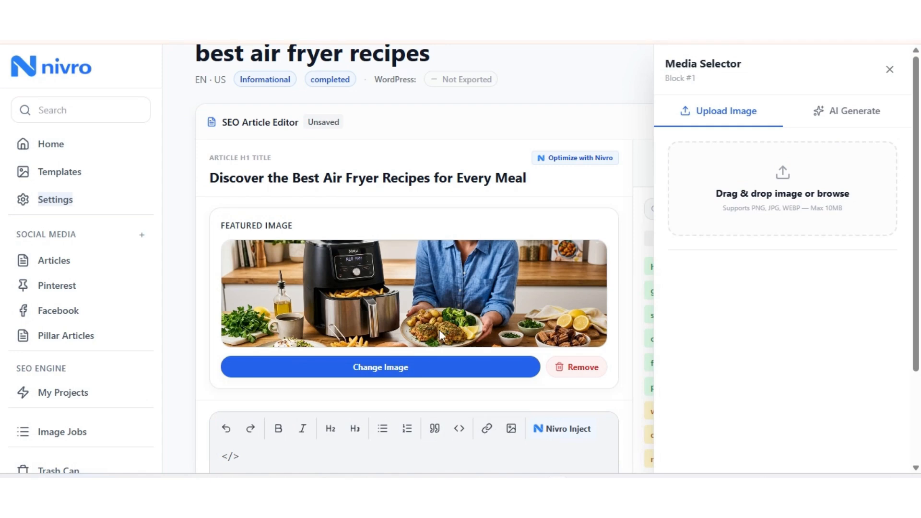
Open the AI replacement options for the appetizer platter image above the fried pickles section
{"action": "scroll", "coordinate": [518, 238], "scroll_direction": "down", "scroll_amount": 7}
{"action": "scroll", "coordinate": [518, 238], "scroll_direction": "down", "scroll_amount": 20}
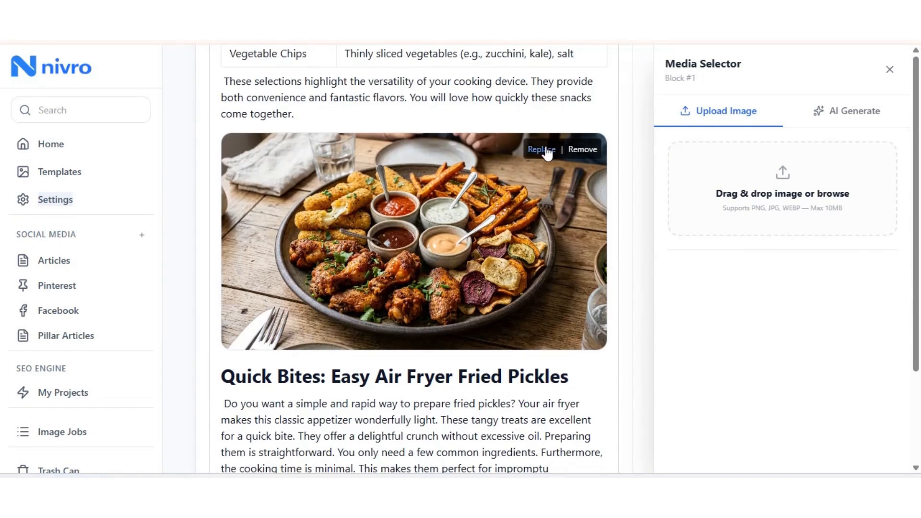
{"action": "left_click", "coordinate": [857, 115]}
{"action": "left_click", "coordinate": [715, 115]}
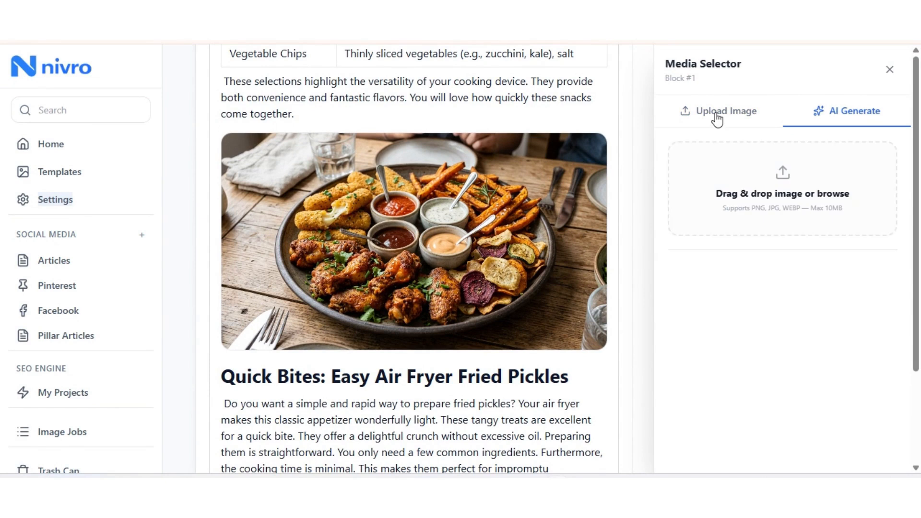
{"action": "left_click", "coordinate": [889, 69]}
{"action": "left_click", "coordinate": [546, 150]}
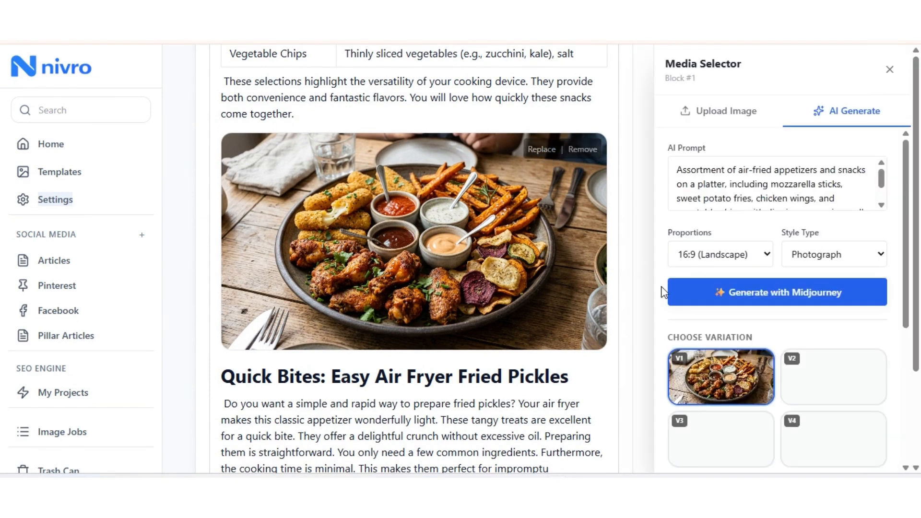
Compare the generated variations of the appetizer platter image and replace it in the article with V3
{"action": "scroll", "coordinate": [795, 340], "scroll_direction": "down", "scroll_amount": 3}
{"action": "scroll", "coordinate": [797, 344], "scroll_direction": "up", "scroll_amount": 2}
{"action": "left_click", "coordinate": [720, 331]}
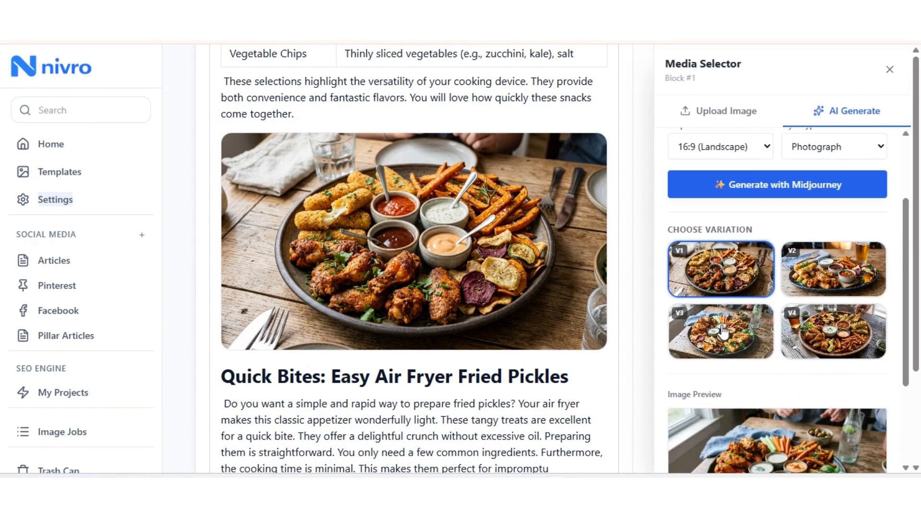
{"action": "left_click", "coordinate": [738, 351]}
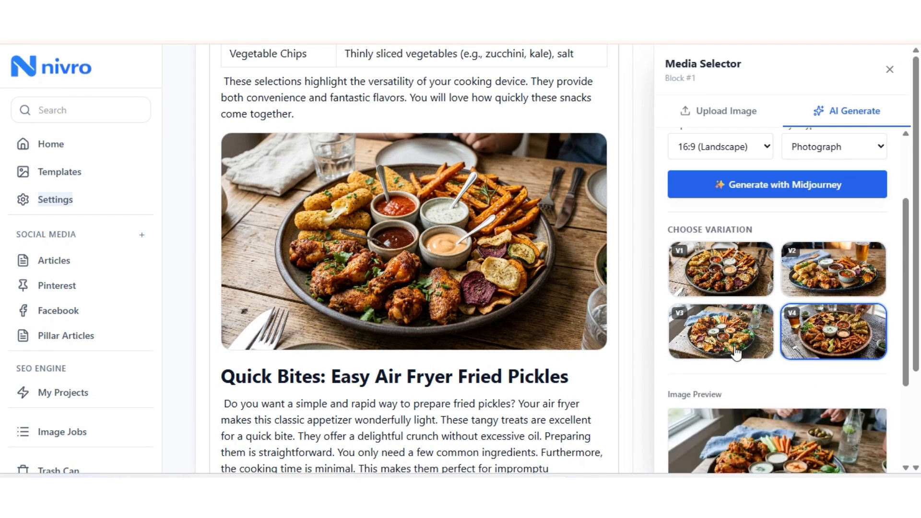
{"action": "scroll", "coordinate": [747, 355], "scroll_direction": "down", "scroll_amount": 3}
{"action": "left_click", "coordinate": [770, 417]}
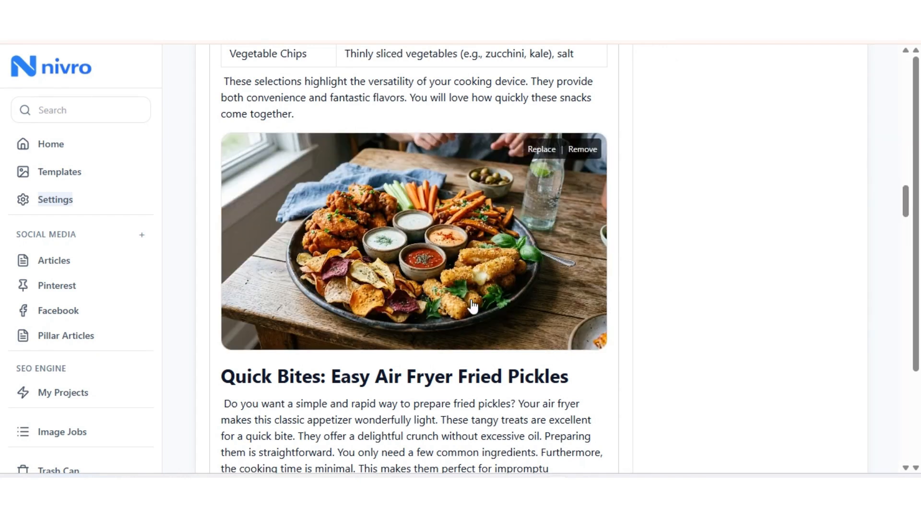
Review the remaining article images and text down to the FAQ section
{"action": "scroll", "coordinate": [473, 307], "scroll_direction": "down", "scroll_amount": 5}
{"action": "scroll", "coordinate": [472, 307], "scroll_direction": "down", "scroll_amount": 20}
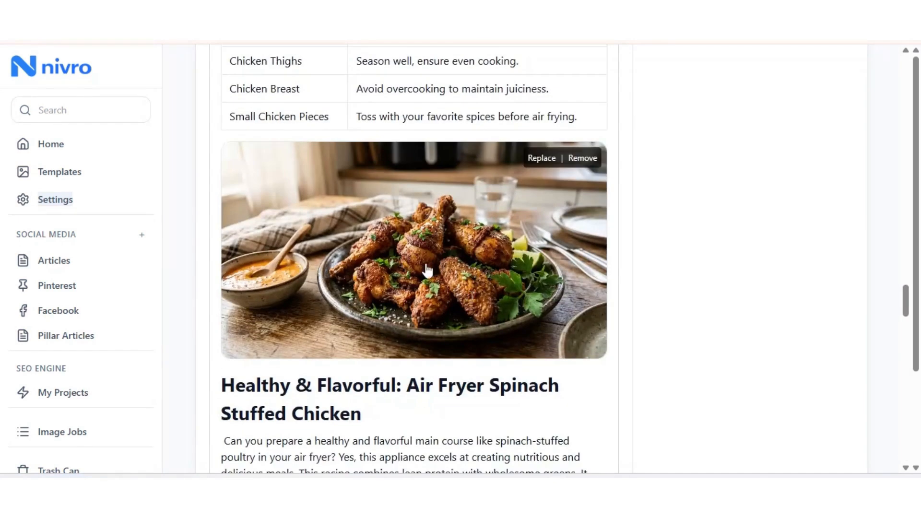
{"action": "scroll", "coordinate": [442, 265], "scroll_direction": "down", "scroll_amount": 20}
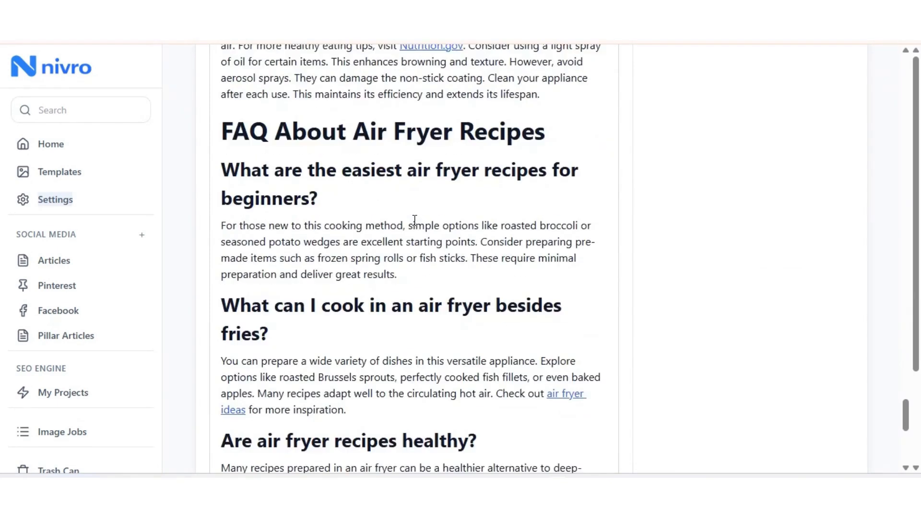
{"action": "scroll", "coordinate": [418, 223], "scroll_direction": "up", "scroll_amount": 20}
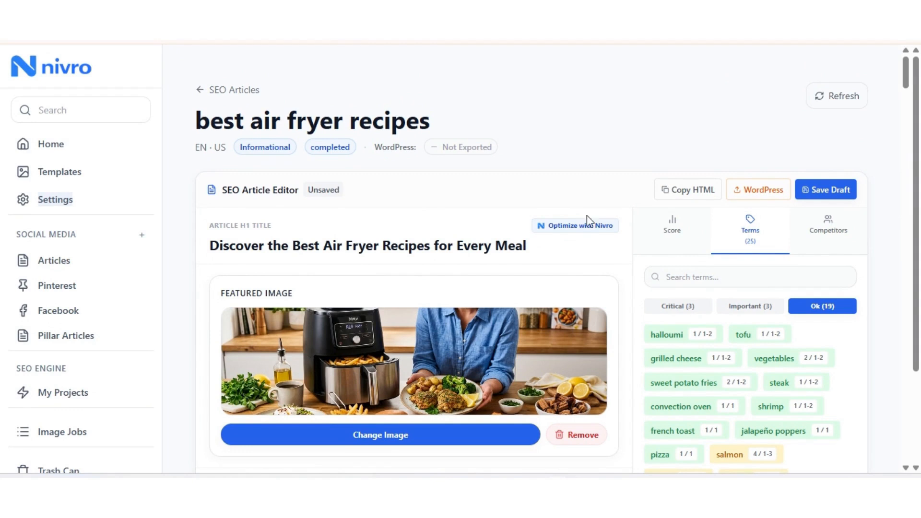
Check the article's competitor content gaps and its SEO and AEO scores
{"action": "scroll", "coordinate": [571, 277], "scroll_direction": "down", "scroll_amount": 2}
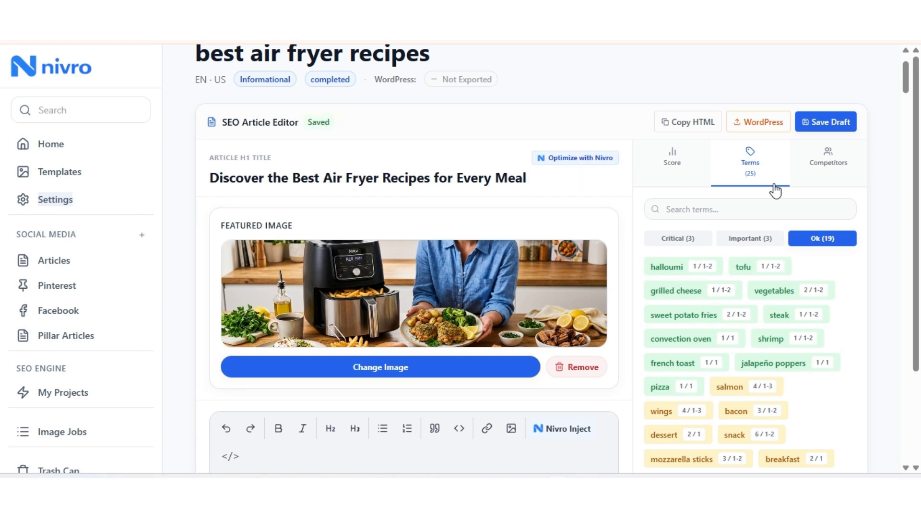
{"action": "left_click", "coordinate": [842, 179]}
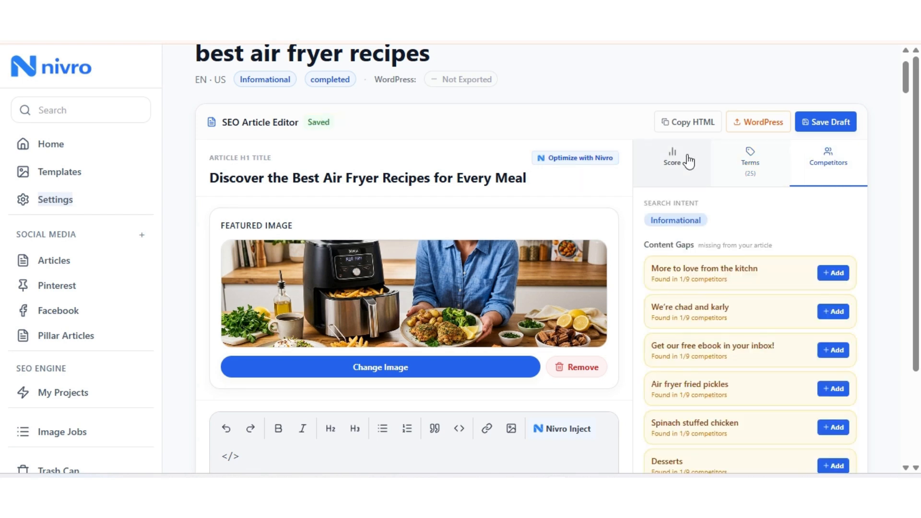
{"action": "left_click", "coordinate": [689, 161]}
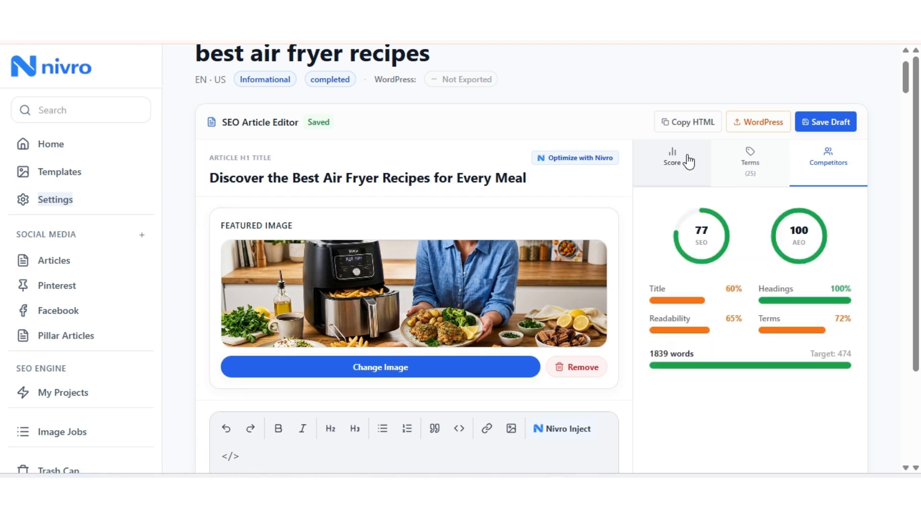
{"action": "left_click", "coordinate": [693, 128]}
{"action": "left_click", "coordinate": [563, 116]}
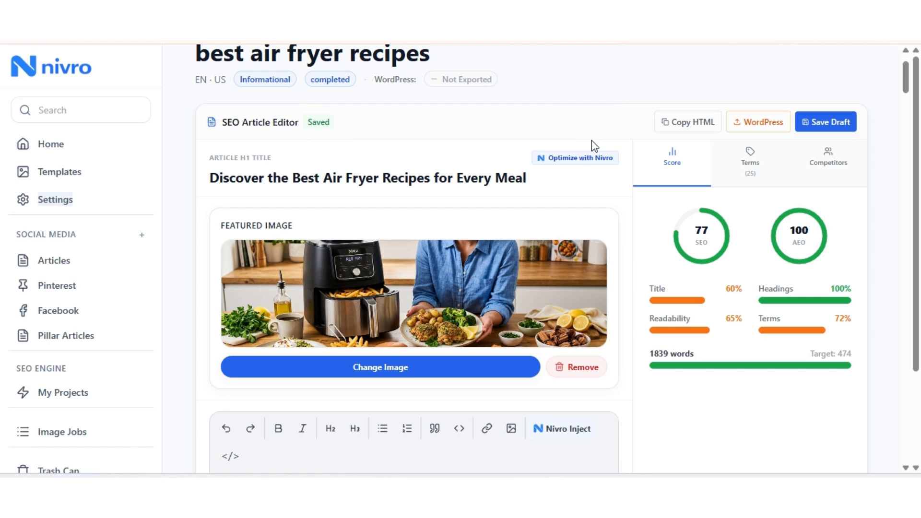
Set up the article's WordPress export with the existing author and Recipes category, setting the publish status to Publish (Publish immediately)
{"action": "left_click", "coordinate": [751, 129]}
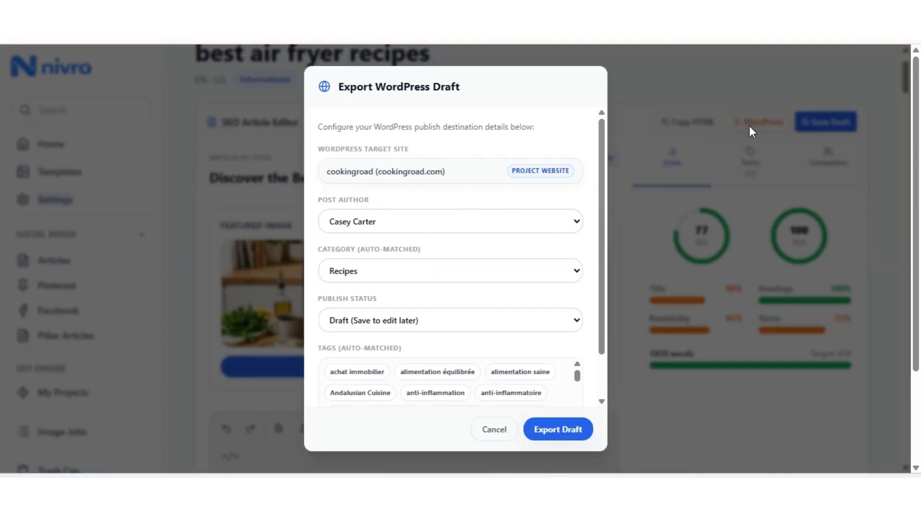
{"action": "left_click", "coordinate": [370, 225]}
{"action": "left_click", "coordinate": [366, 249]}
{"action": "scroll", "coordinate": [432, 271], "scroll_direction": "down", "scroll_amount": 2}
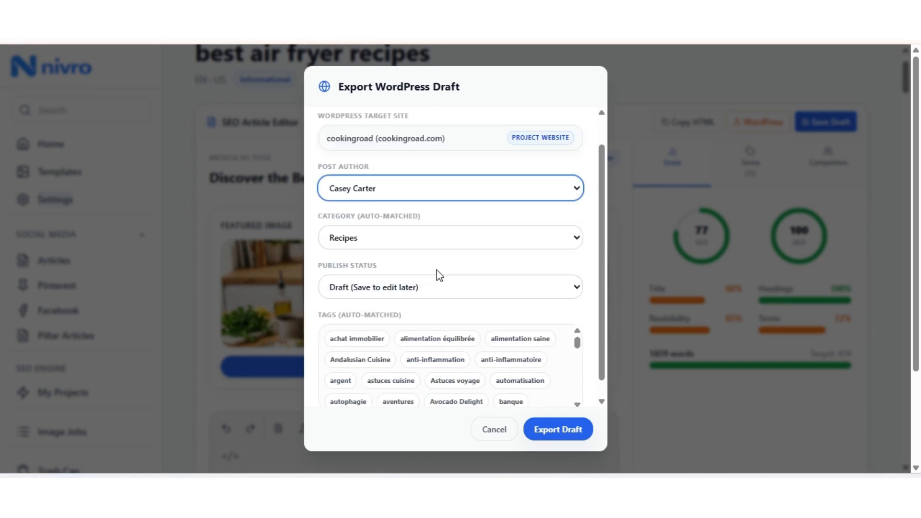
{"action": "scroll", "coordinate": [374, 301], "scroll_direction": "down", "scroll_amount": 2}
{"action": "left_click", "coordinate": [393, 270]}
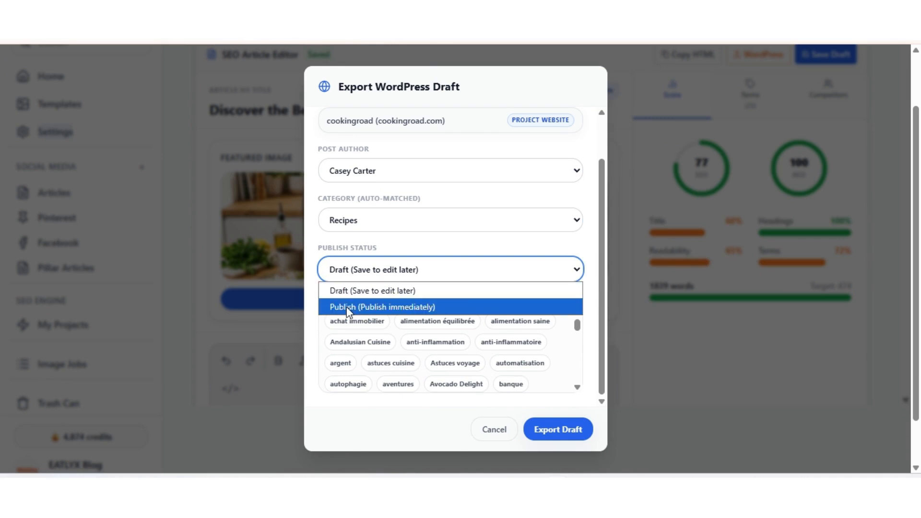
{"action": "left_click", "coordinate": [346, 307]}
{"action": "scroll", "coordinate": [382, 335], "scroll_direction": "down", "scroll_amount": 2}
{"action": "scroll", "coordinate": [388, 357], "scroll_direction": "up", "scroll_amount": 2}
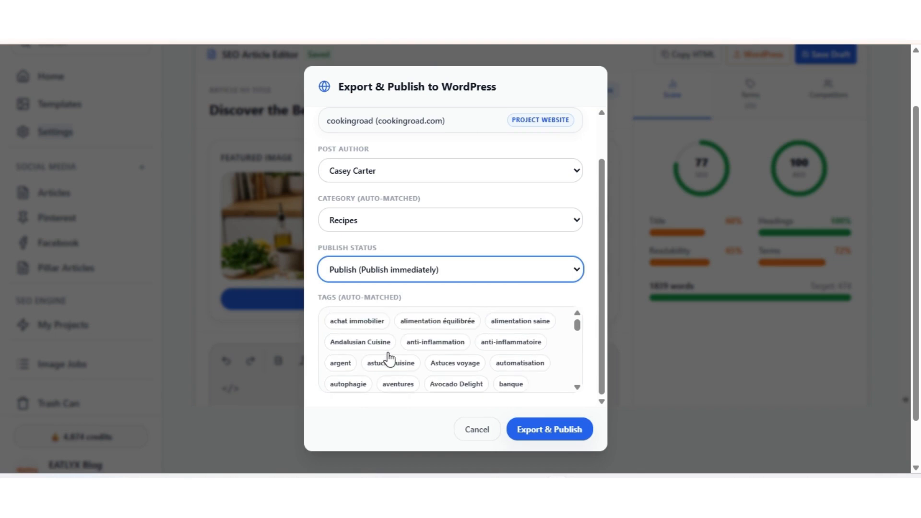
{"action": "left_click", "coordinate": [533, 325]}
{"action": "left_click", "coordinate": [416, 323]}
{"action": "left_click", "coordinate": [361, 321]}
{"action": "left_click", "coordinate": [422, 343]}
{"action": "left_click", "coordinate": [420, 346]}
{"action": "left_click", "coordinate": [444, 321]}
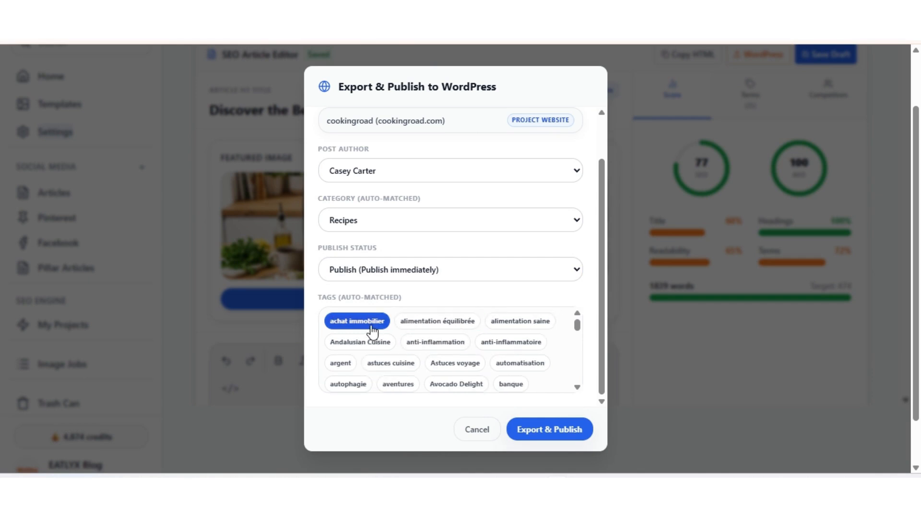
{"action": "left_click", "coordinate": [369, 322]}
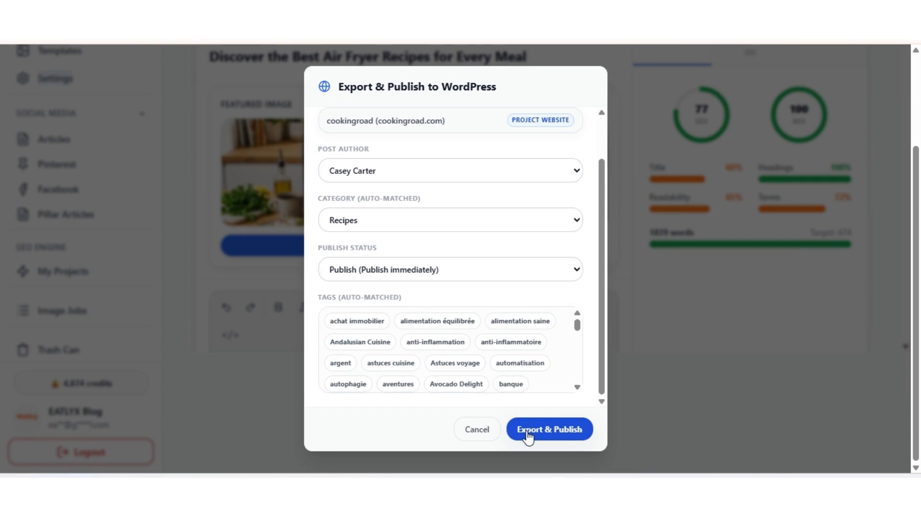
Export and publish the article to WordPress and open the resulting post in a new browser tab
{"action": "left_click", "coordinate": [528, 435]}
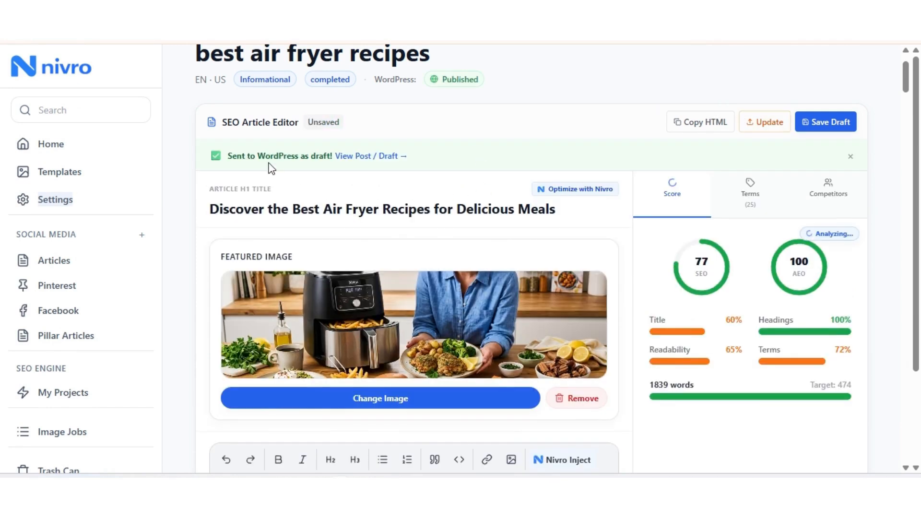
{"action": "right_click", "coordinate": [370, 163]}
{"action": "left_click", "coordinate": [402, 119]}
{"action": "key", "text": "ctrl+Tab"}
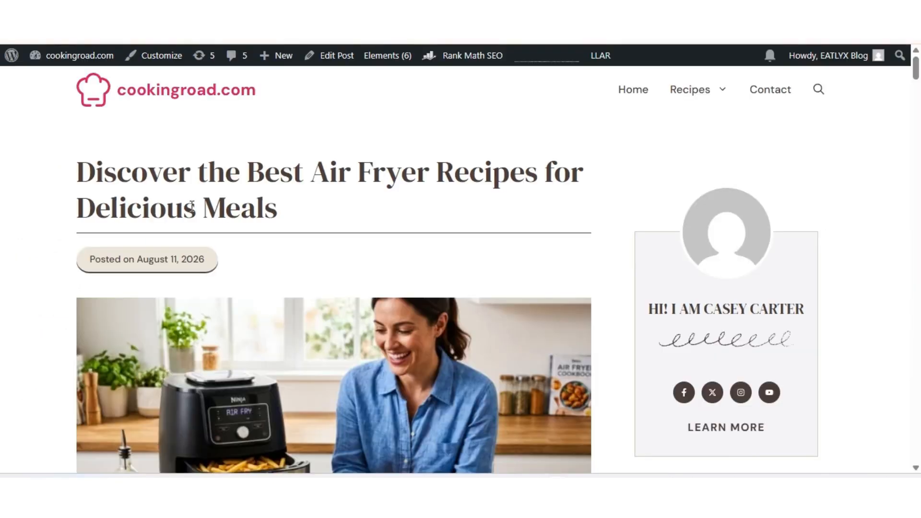
Review the published post on cookingroad.com, including its images, tables, fried pickles recipe card and FAQ section
{"action": "scroll", "coordinate": [189, 200], "scroll_direction": "down", "scroll_amount": 10}
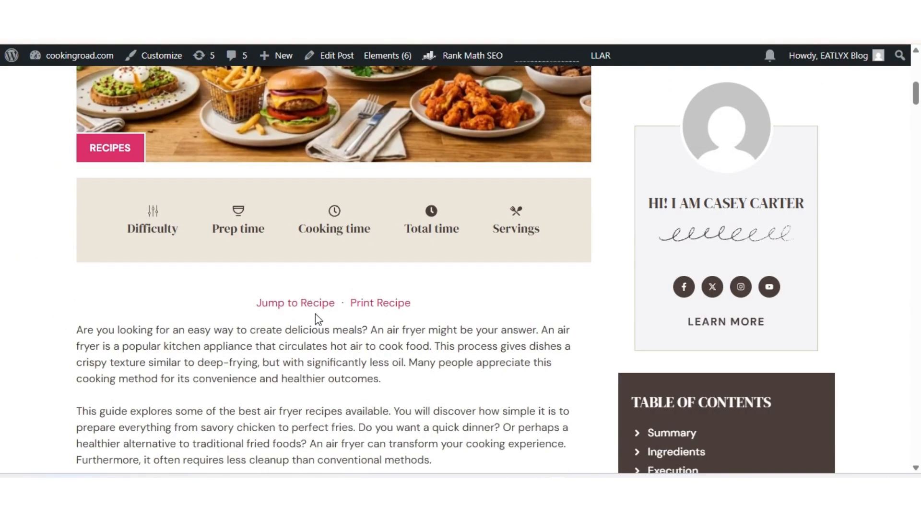
{"action": "left_click", "coordinate": [290, 303]}
{"action": "scroll", "coordinate": [281, 198], "scroll_direction": "down", "scroll_amount": 20}
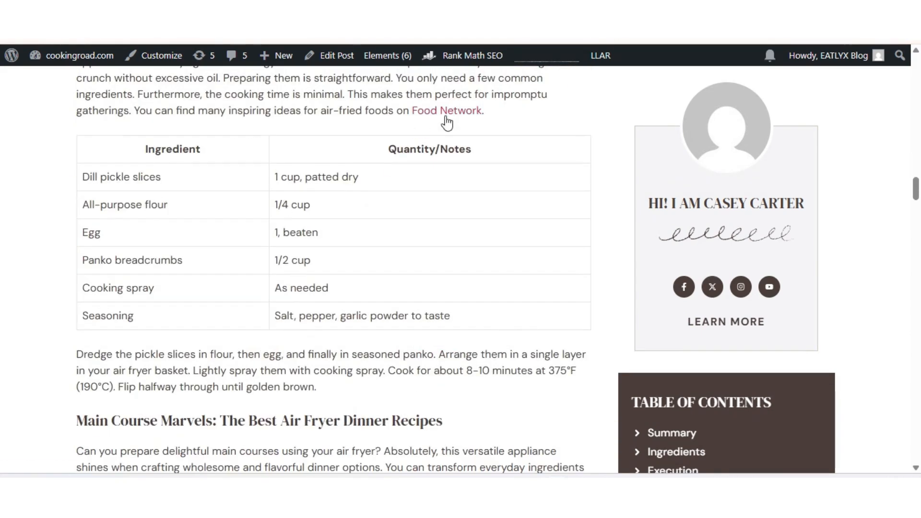
{"action": "scroll", "coordinate": [406, 226], "scroll_direction": "down", "scroll_amount": 15}
{"action": "scroll", "coordinate": [404, 221], "scroll_direction": "down", "scroll_amount": 20}
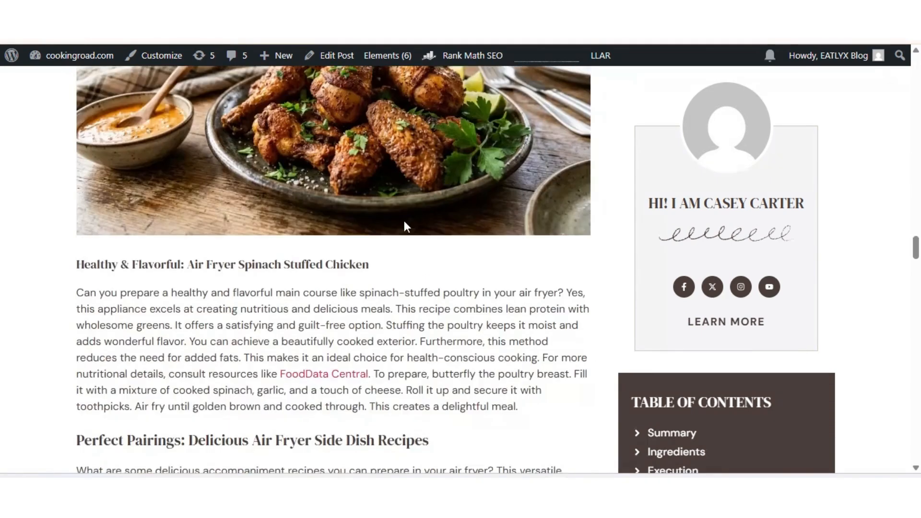
{"action": "scroll", "coordinate": [402, 210], "scroll_direction": "down", "scroll_amount": 15}
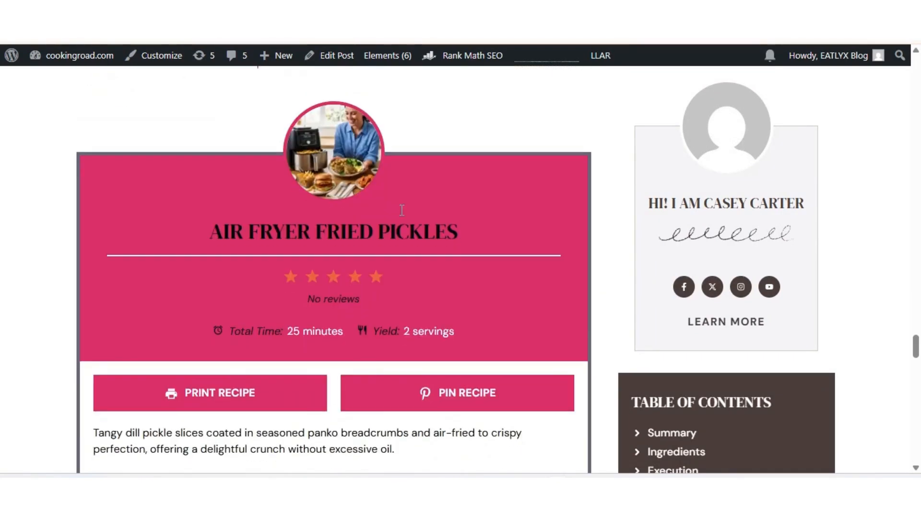
{"action": "scroll", "coordinate": [402, 211], "scroll_direction": "up", "scroll_amount": 10}
{"action": "scroll", "coordinate": [404, 211], "scroll_direction": "up", "scroll_amount": 10}
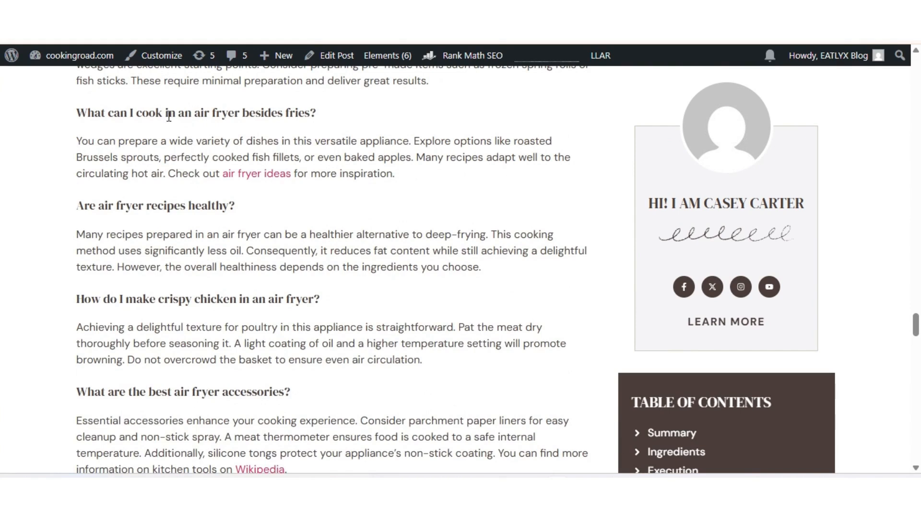
{"action": "scroll", "coordinate": [169, 117], "scroll_direction": "up", "scroll_amount": 5}
{"action": "double_click", "coordinate": [111, 260]}
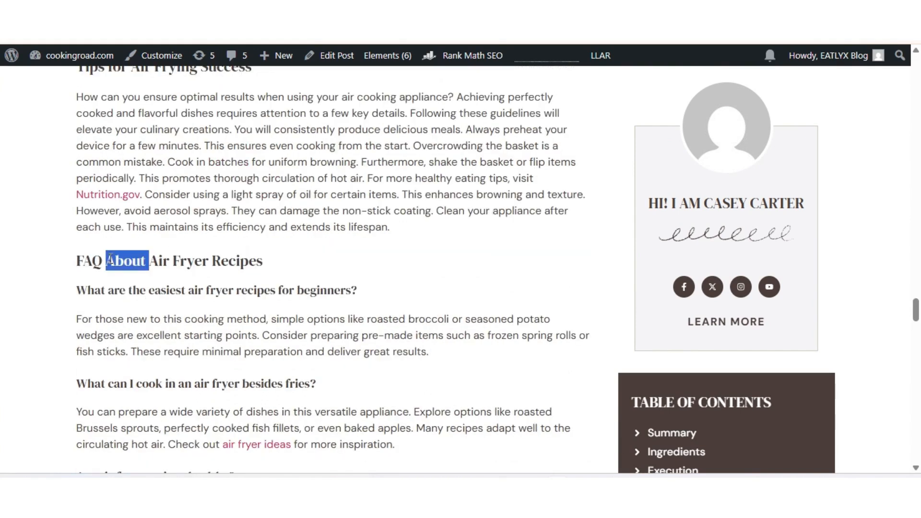
{"action": "left_click", "coordinate": [307, 267]}
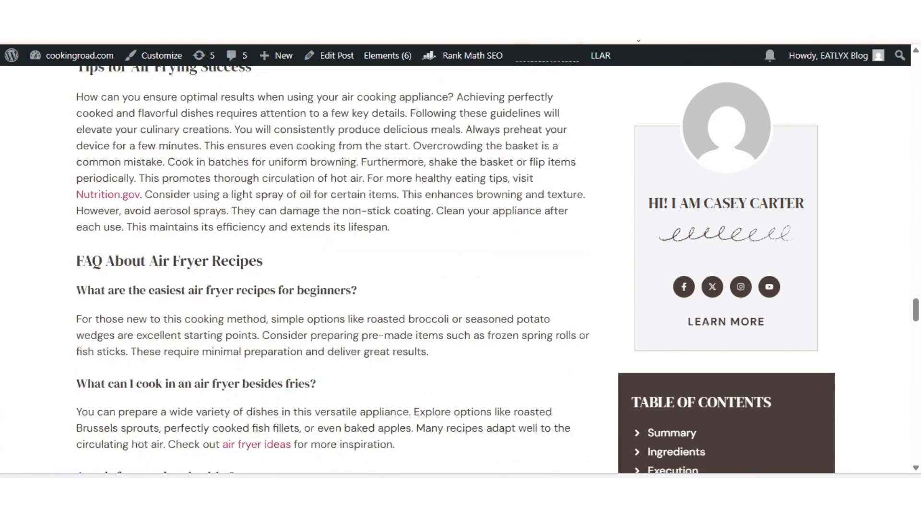
Inspect the published post's structured data with the SEO Pro Extension, checking the Recipe and FAQPage schemas
{"action": "left_click", "coordinate": [643, 31]}
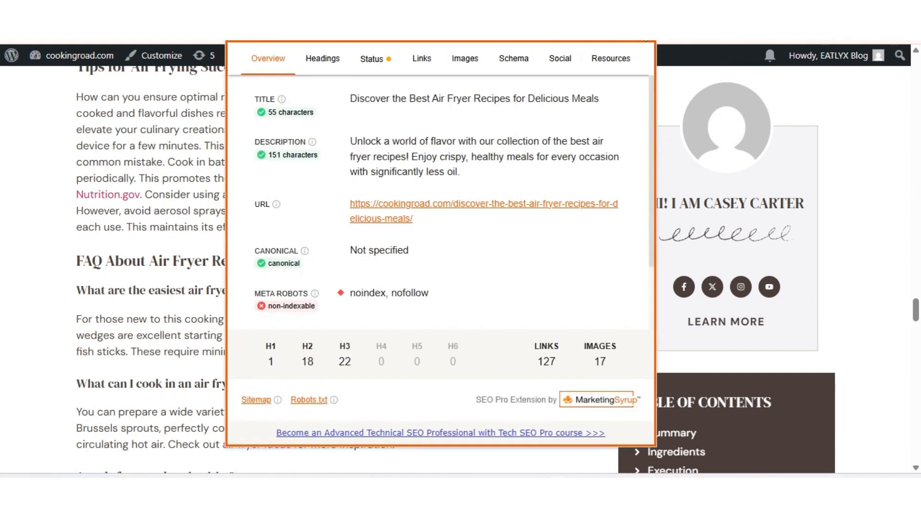
{"action": "left_click", "coordinate": [513, 59]}
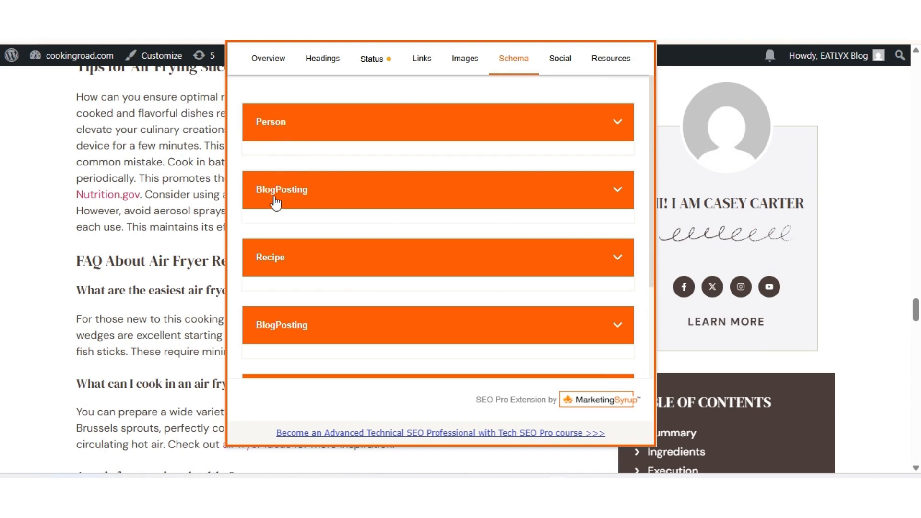
{"action": "left_click", "coordinate": [306, 260]}
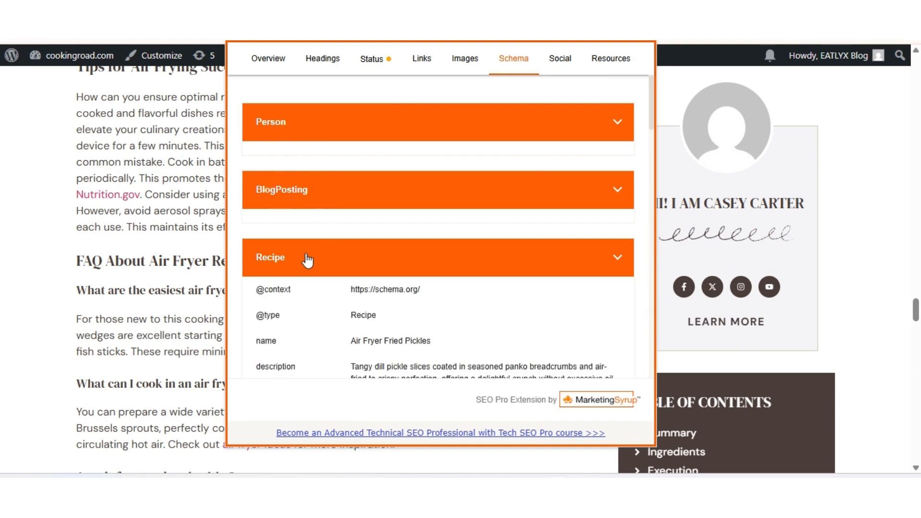
{"action": "left_click", "coordinate": [306, 260]}
{"action": "scroll", "coordinate": [346, 220], "scroll_direction": "down", "scroll_amount": 3}
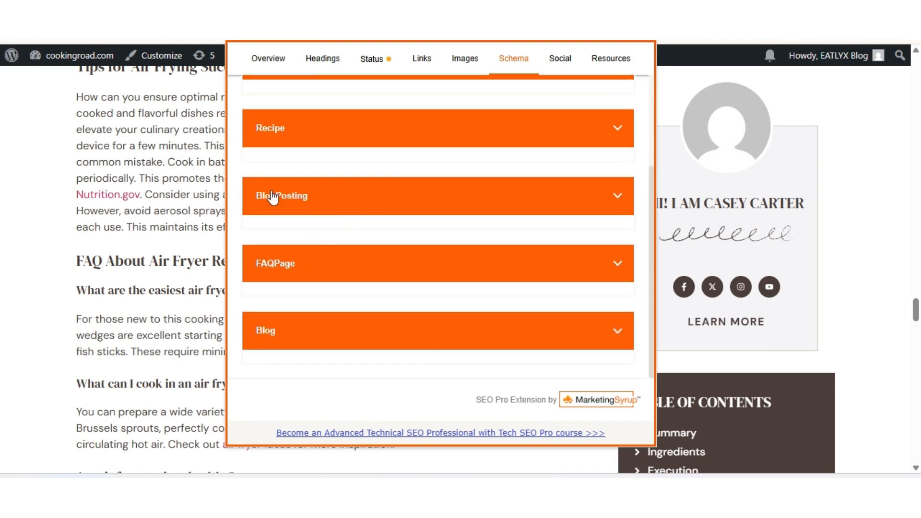
{"action": "left_click", "coordinate": [342, 279]}
{"action": "left_click", "coordinate": [343, 278]}
{"action": "left_click", "coordinate": [649, 42]}
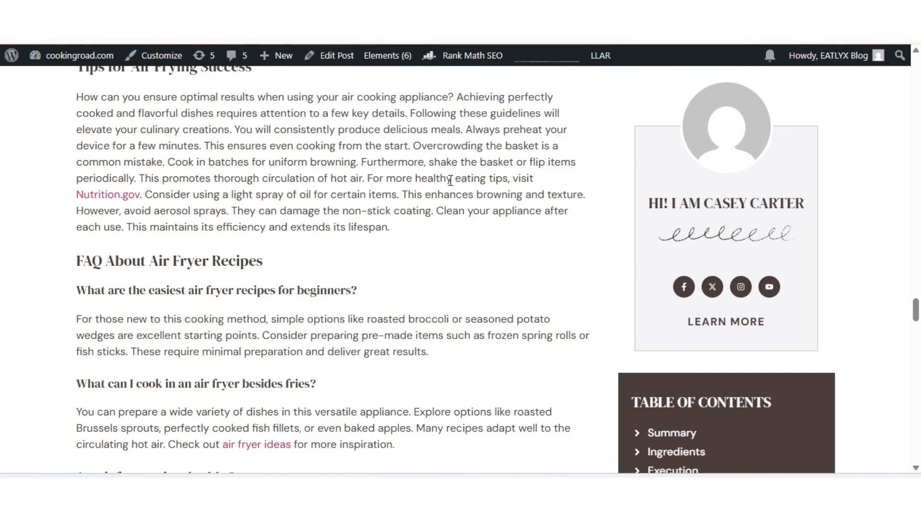
Open the post in the WordPress editor and inspect the featured image's attachment details and alt text in the media library
{"action": "scroll", "coordinate": [597, 147], "scroll_direction": "up", "scroll_amount": 3}
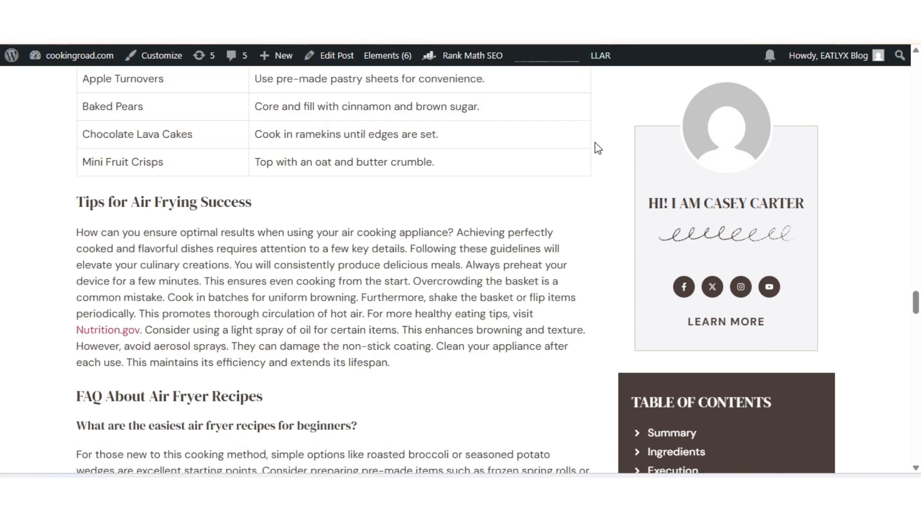
{"action": "scroll", "coordinate": [559, 191], "scroll_direction": "up", "scroll_amount": 10}
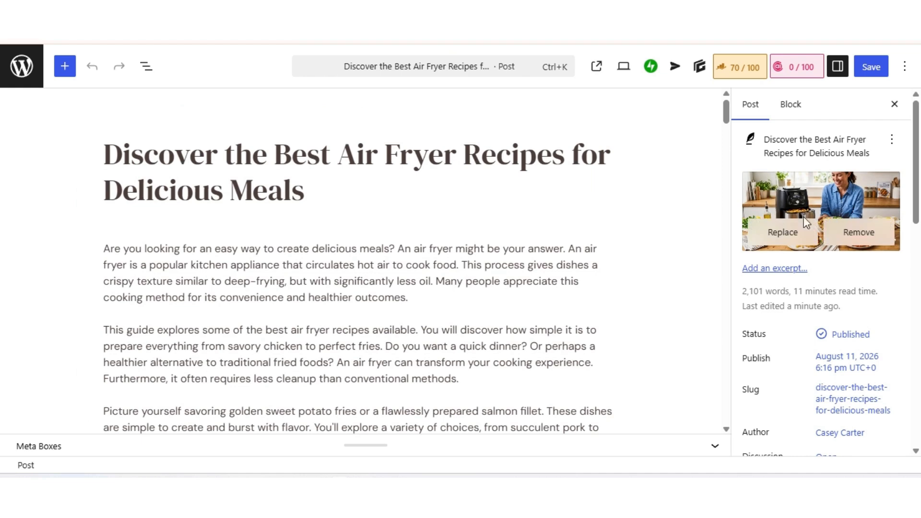
{"action": "mouse_move", "coordinate": [789, 240]}
{"action": "left_click", "coordinate": [786, 235]}
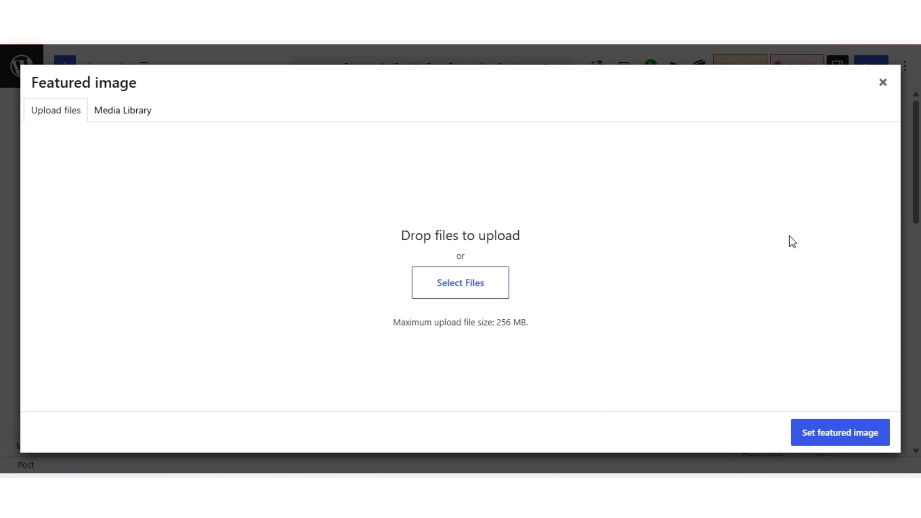
{"action": "left_click", "coordinate": [142, 109]}
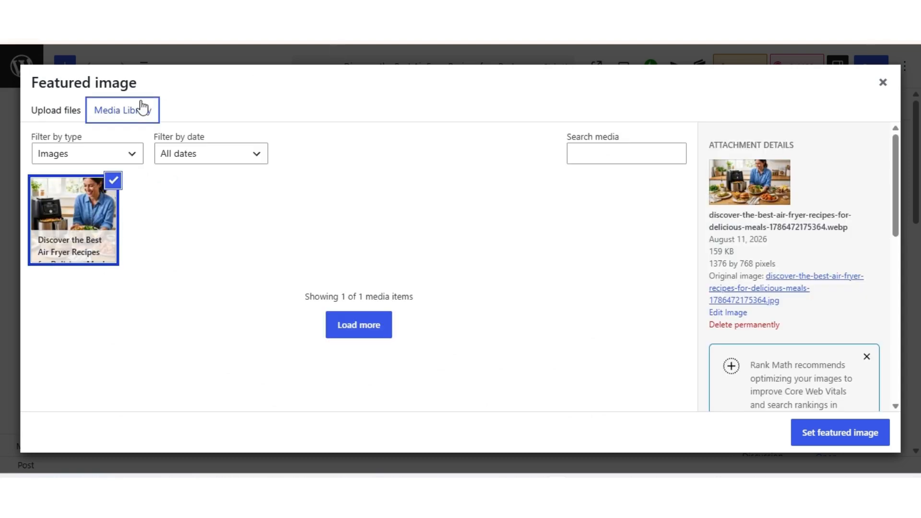
{"action": "scroll", "coordinate": [863, 267], "scroll_direction": "down", "scroll_amount": 4}
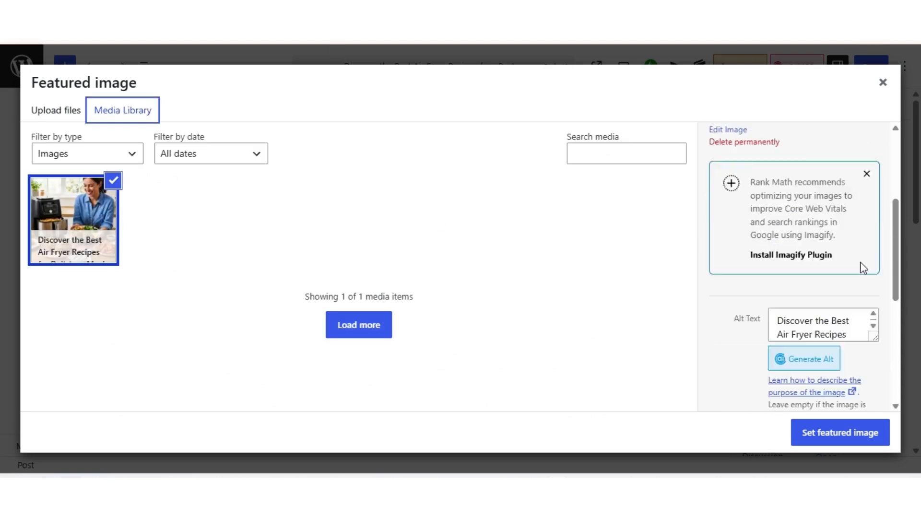
Inspect the featured image's title, caption, description and file URL in the attachment details, leaving the featured image unchanged
{"action": "scroll", "coordinate": [777, 287], "scroll_direction": "down", "scroll_amount": 2}
{"action": "scroll", "coordinate": [775, 265], "scroll_direction": "down", "scroll_amount": 2}
{"action": "left_click_drag", "start_coordinate": [871, 183], "coordinate": [885, 217]}
{"action": "scroll", "coordinate": [782, 277], "scroll_direction": "down", "scroll_amount": 3}
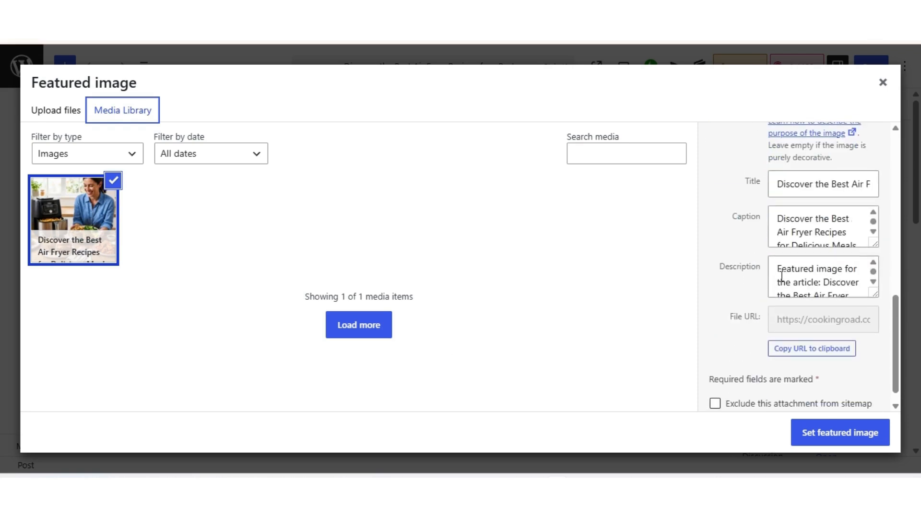
{"action": "left_click", "coordinate": [833, 313]}
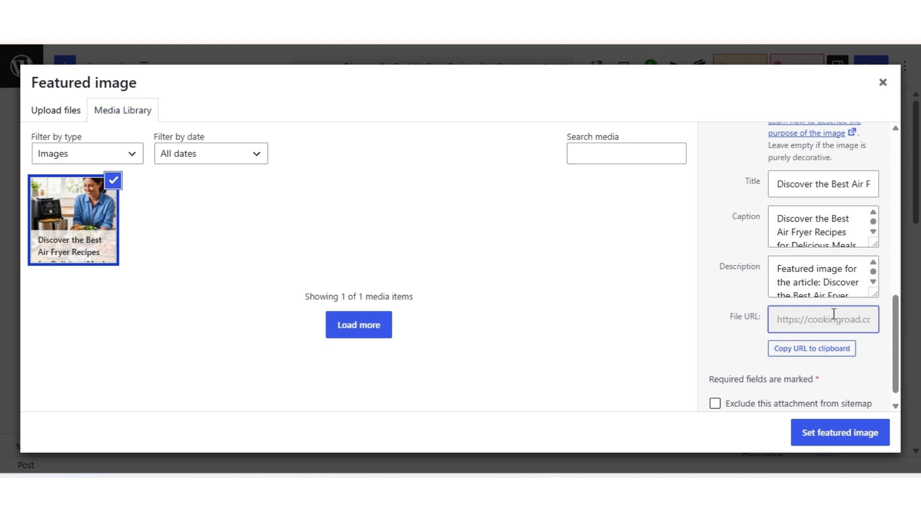
{"action": "left_click_drag", "start_coordinate": [833, 313], "coordinate": [883, 321]}
{"action": "left_click_drag", "start_coordinate": [794, 321], "coordinate": [790, 320]}
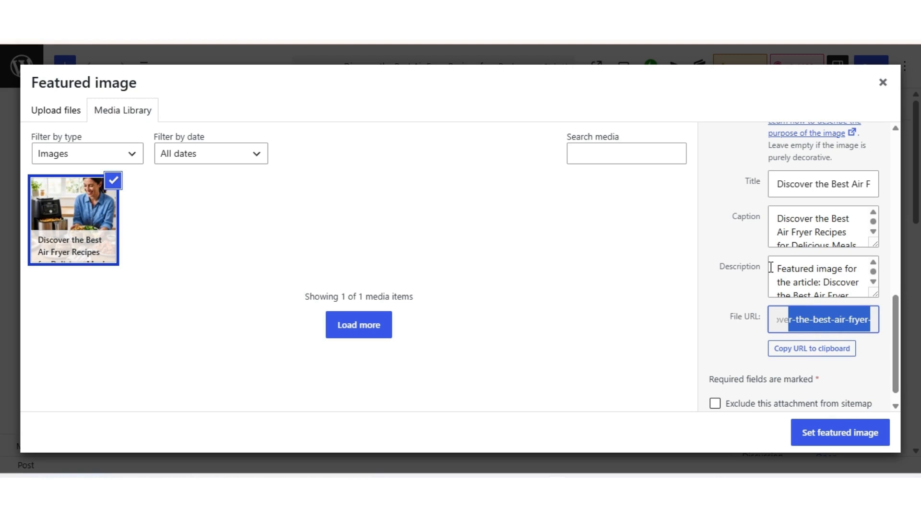
{"action": "left_click", "coordinate": [882, 85]}
Review the post's Rank Math SEO settings and the title, permalink and description in its snippet editor
{"action": "left_click", "coordinate": [745, 72]}
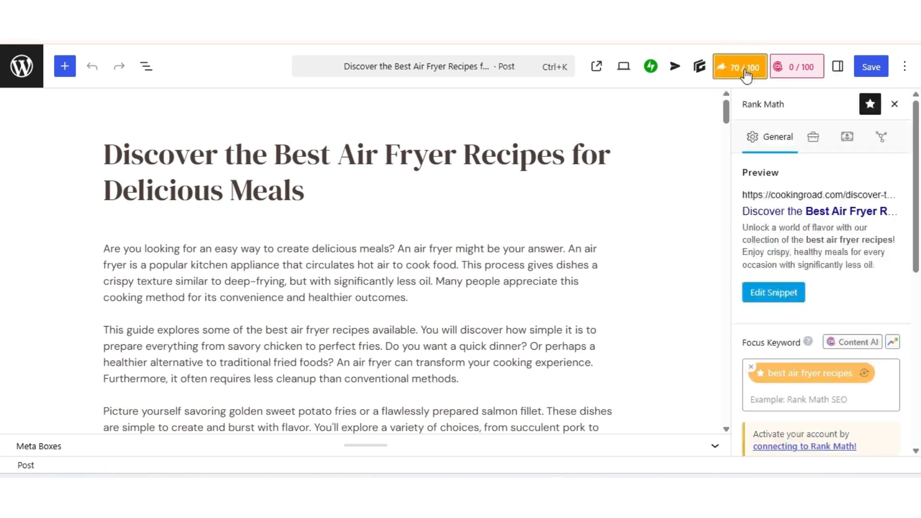
{"action": "left_click", "coordinate": [774, 294]}
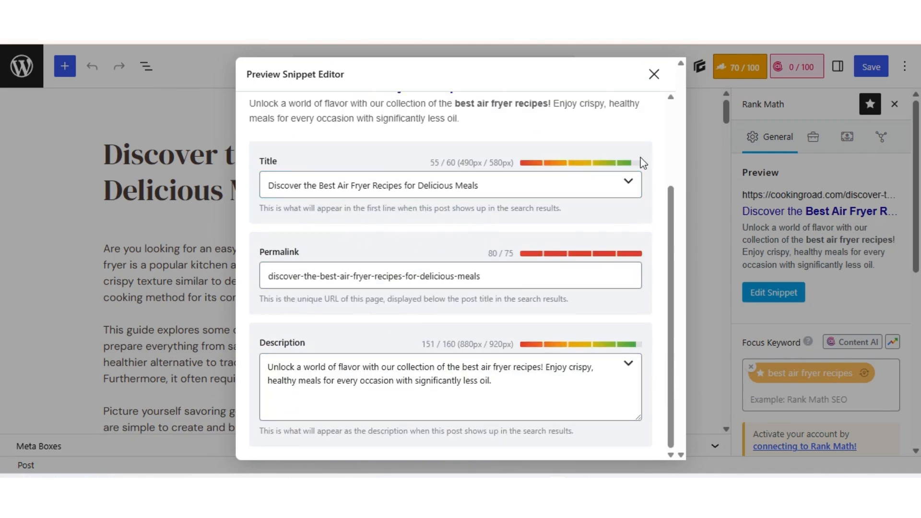
{"action": "left_click", "coordinate": [653, 74]}
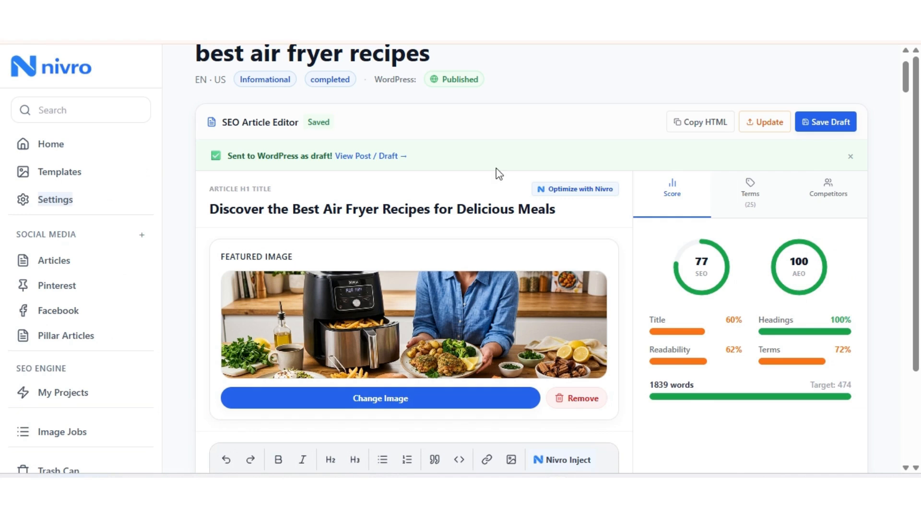
Return from the Nivro article editor to the CookingRoad project's article list and check the article's entry
{"action": "scroll", "coordinate": [499, 175], "scroll_direction": "up", "scroll_amount": 2}
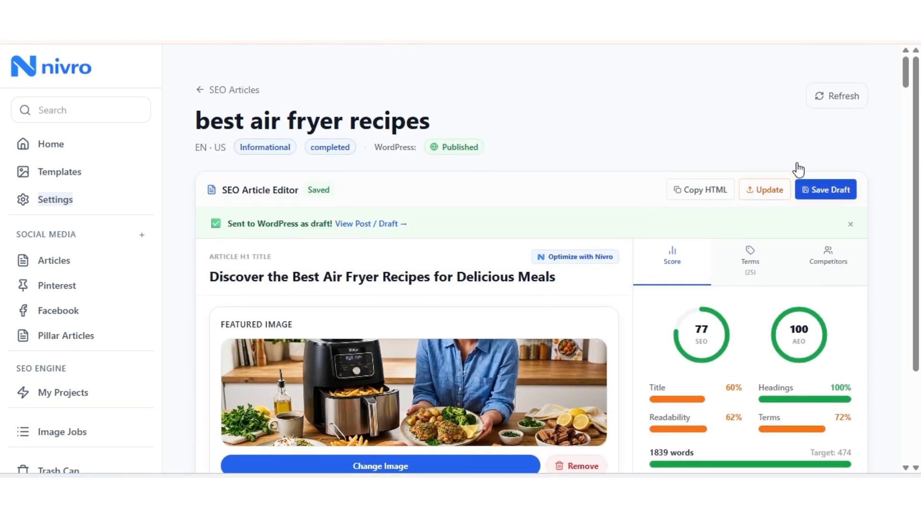
{"action": "left_click", "coordinate": [254, 90]}
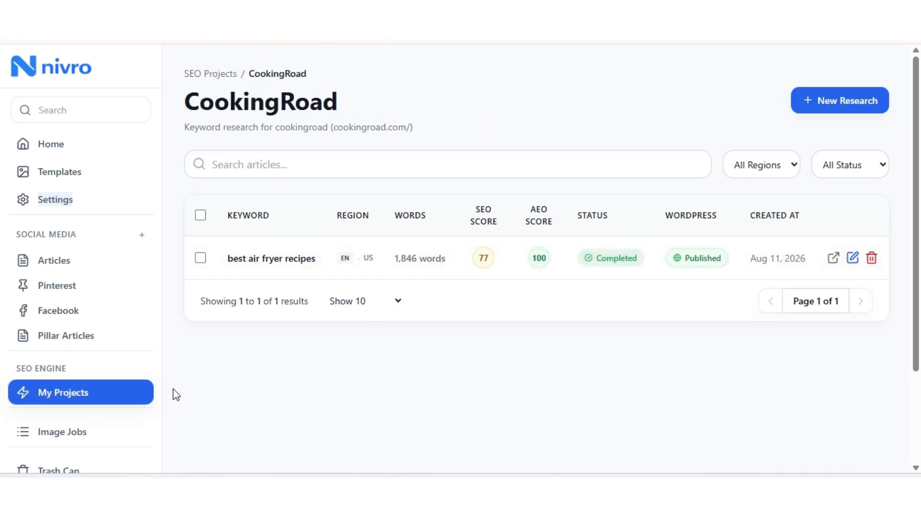
{"action": "scroll", "coordinate": [158, 396], "scroll_direction": "down", "scroll_amount": 3}
{"action": "scroll", "coordinate": [226, 326], "scroll_direction": "up", "scroll_amount": 3}
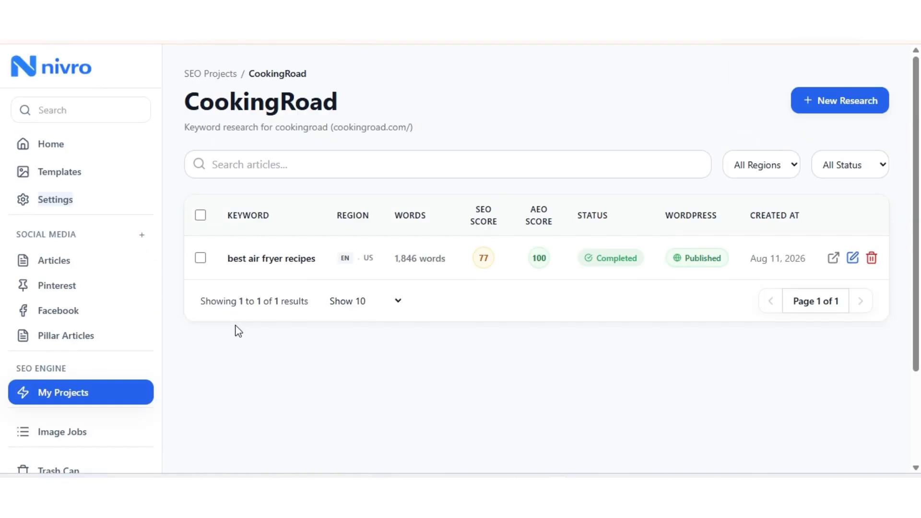